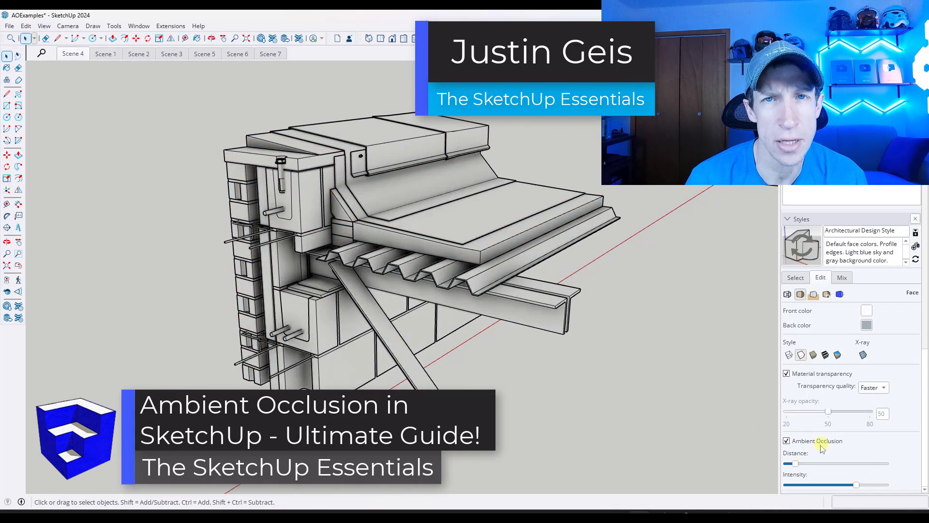
Draw a square of about 11 sq ft near the middle of the flat base face
key(Page_Down)
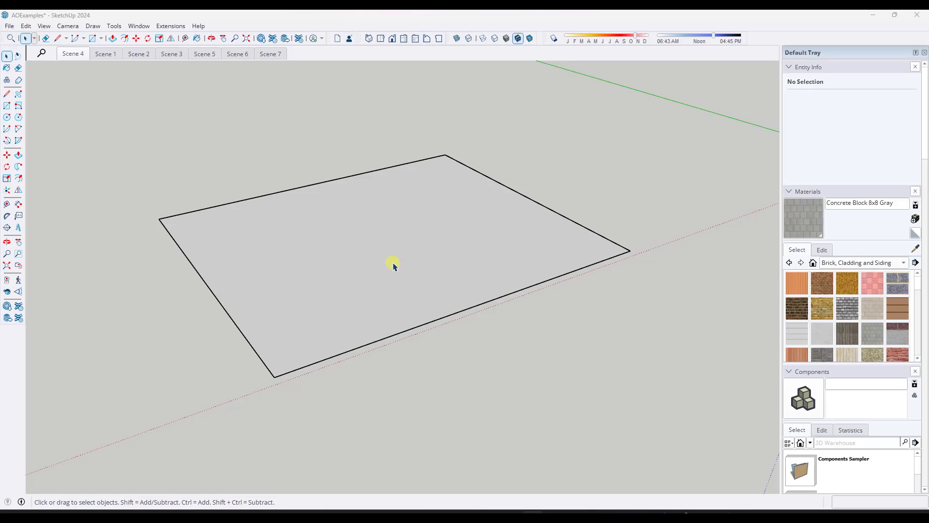
middle_drag(375, 248, 371, 249)
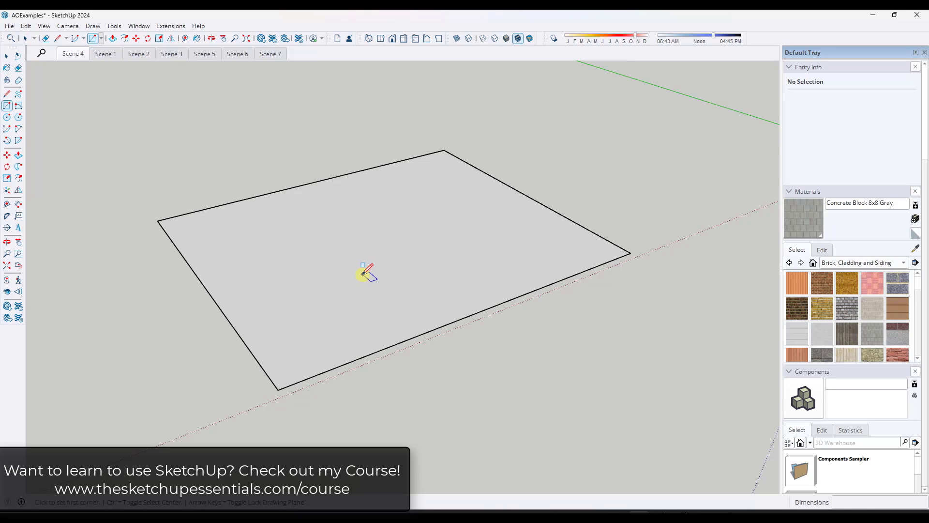
key(r)
click(343, 272)
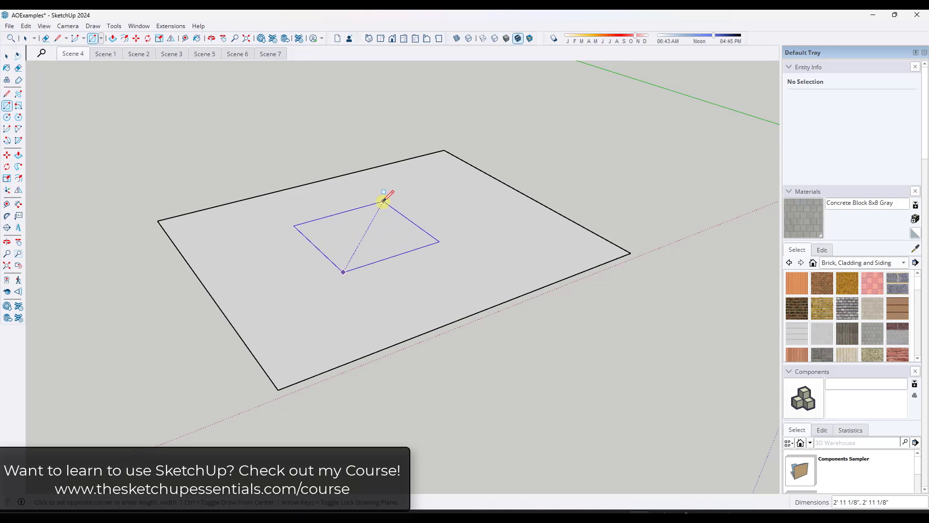
click(388, 192)
key(space)
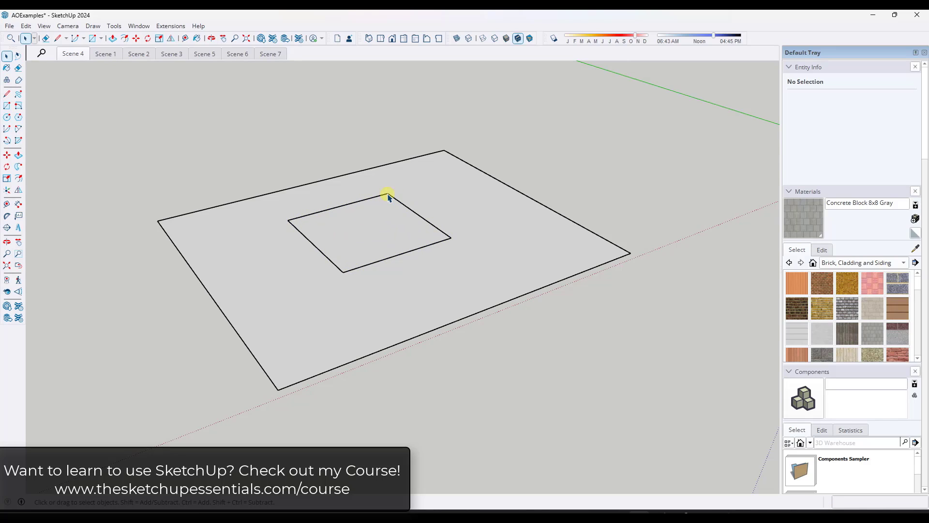
Push/Pull the small square upward to form a roughly cube-shaped box on the base face
key(p)
click(382, 232)
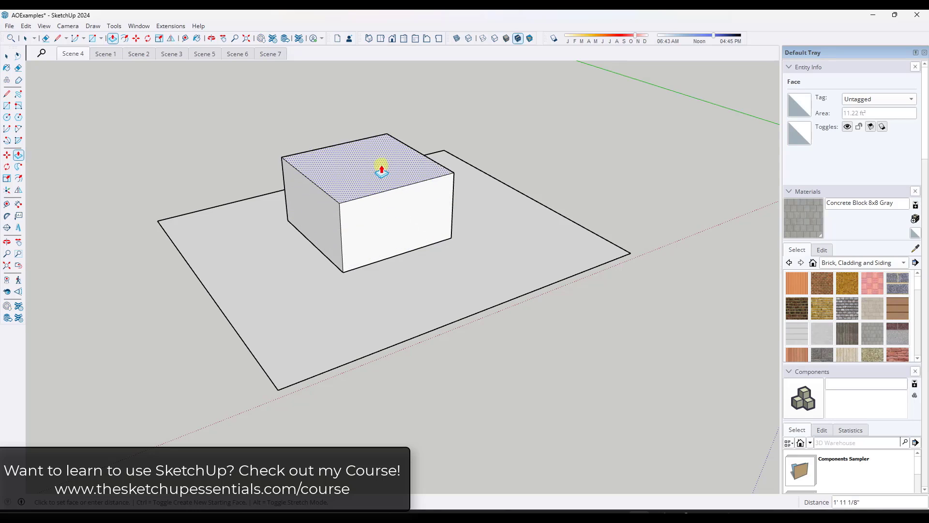
click(390, 118)
middle_drag(416, 220, 421, 196)
key(space)
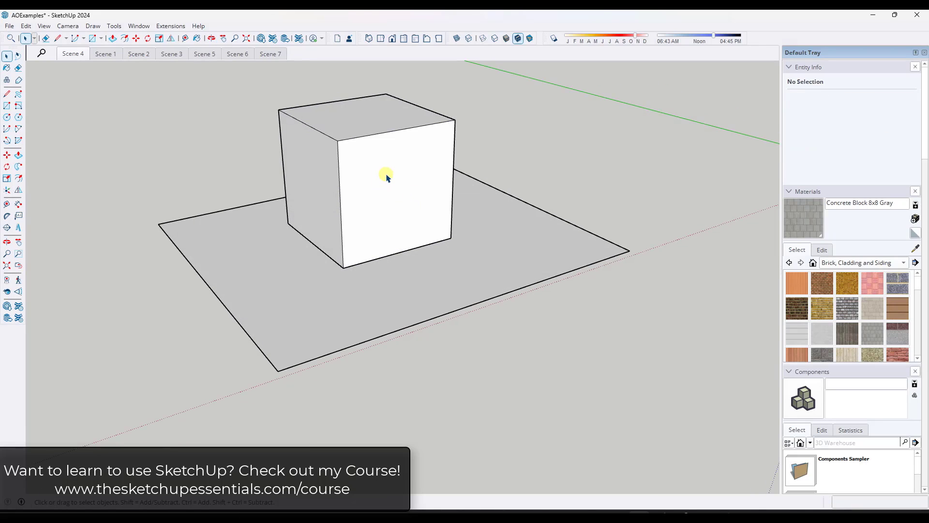
Turn on Ambient Occlusion in the face style and zoom in on the box's shaded base
click(44, 28)
mouse_move(66, 188)
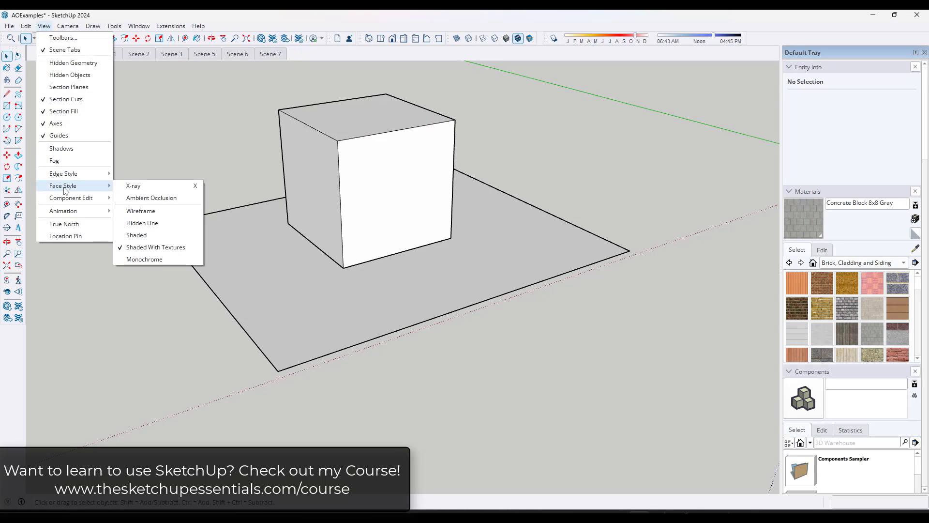
click(151, 199)
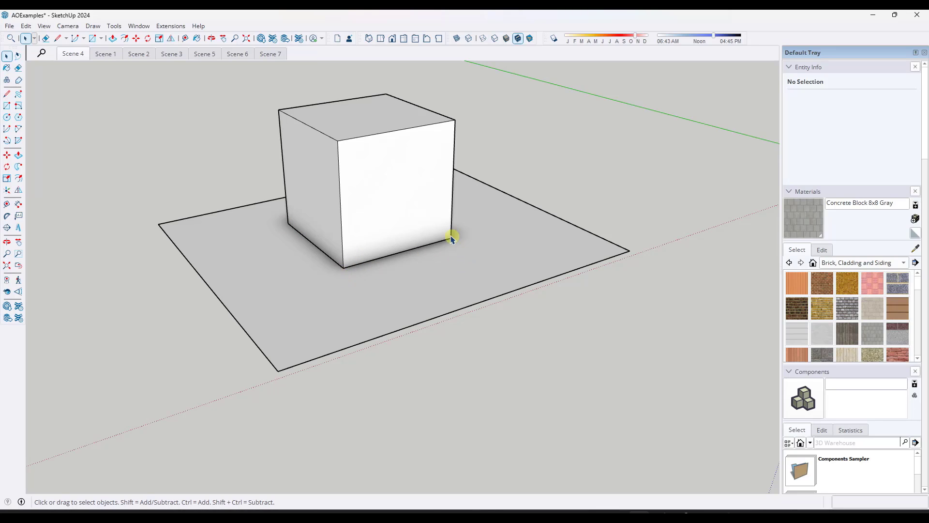
scroll(429, 241, up, 1)
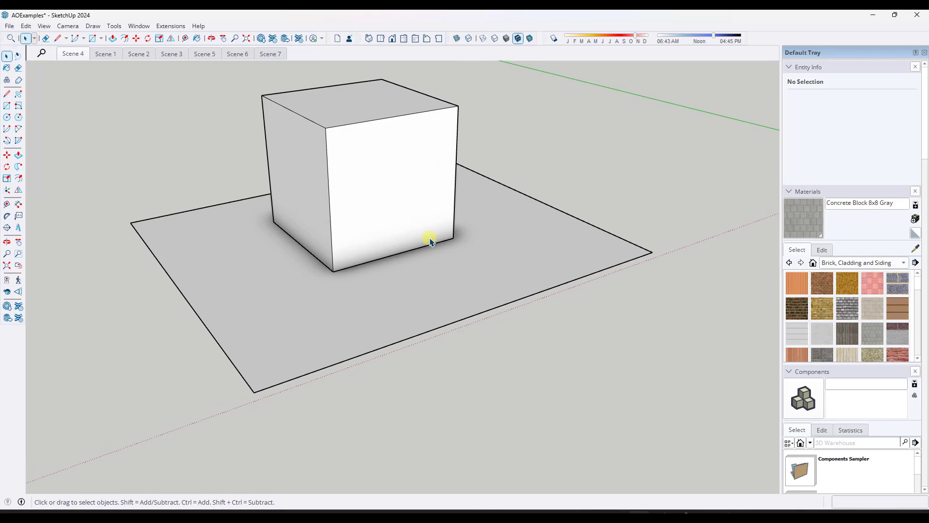
scroll(435, 141, up, 1)
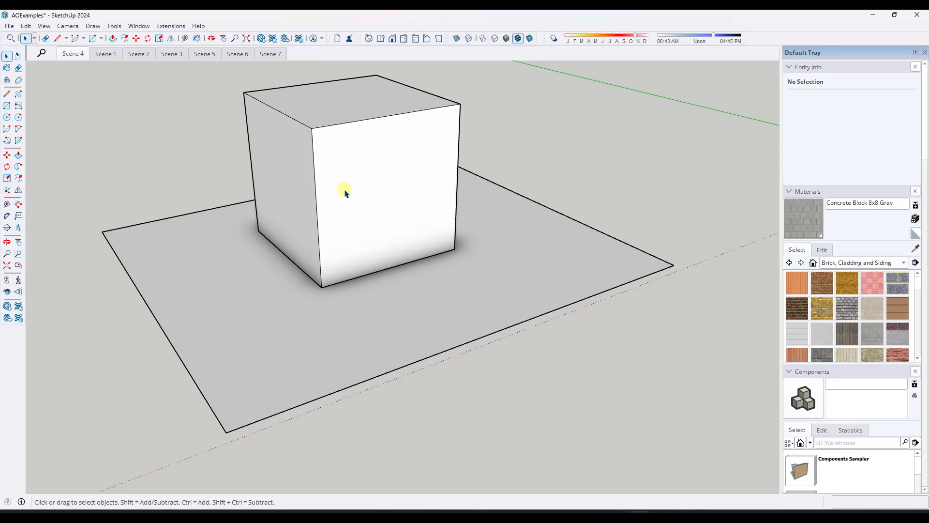
scroll(360, 192, up, 1)
scroll(359, 99, up, 1)
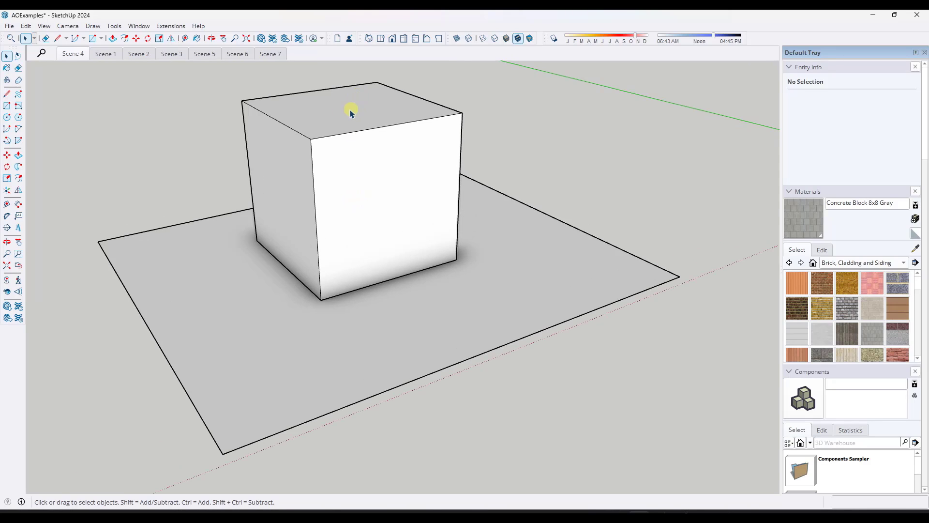
Draw a rectangle on the box's side face from the top edge's midpoint to the midpoint of the near vertical edge
key(r)
click(280, 122)
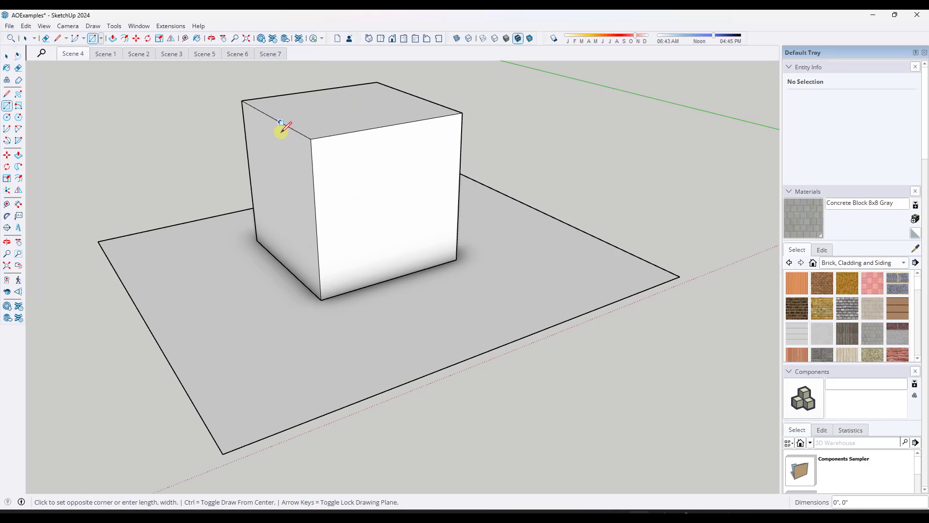
click(316, 202)
key(space)
Push the new rectangle about 1' 7" into the box to cut a notch out of its upper corner
key(p)
click(306, 180)
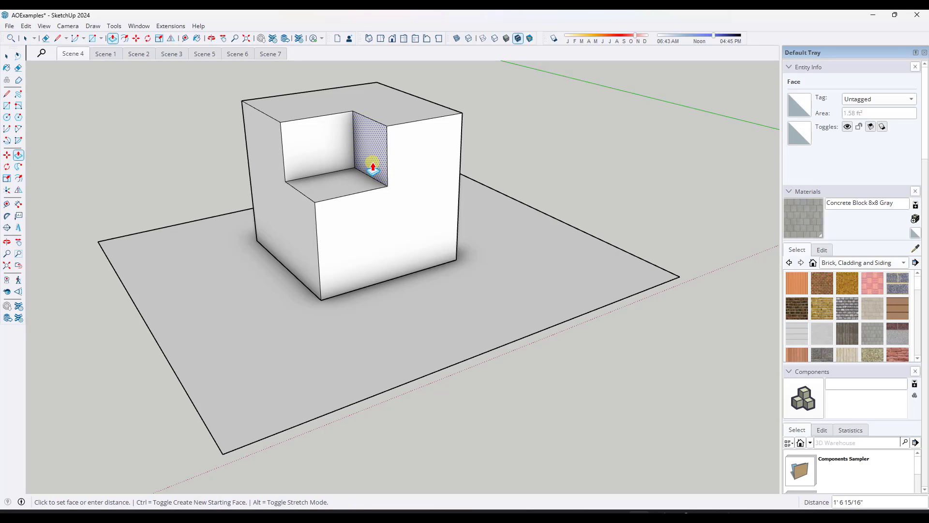
click(375, 167)
key(space)
scroll(421, 114, up, 3)
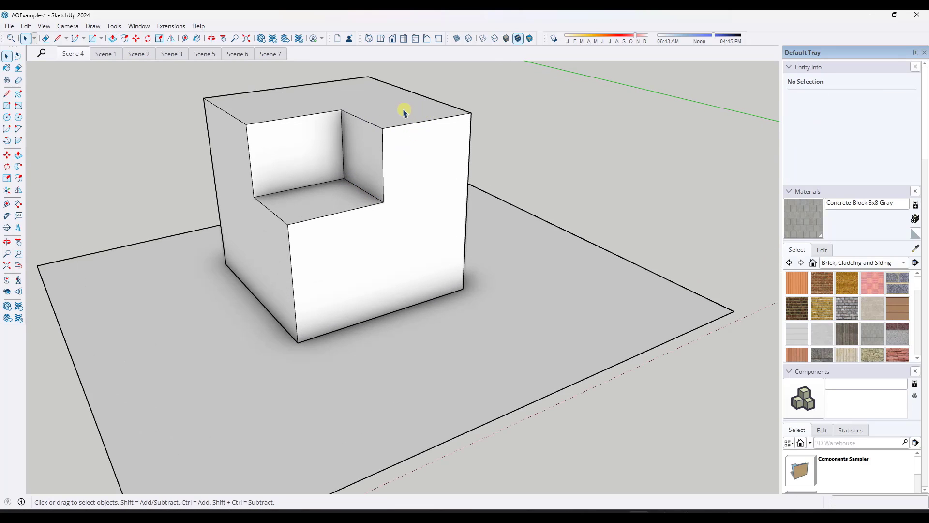
scroll(310, 196, up, 2)
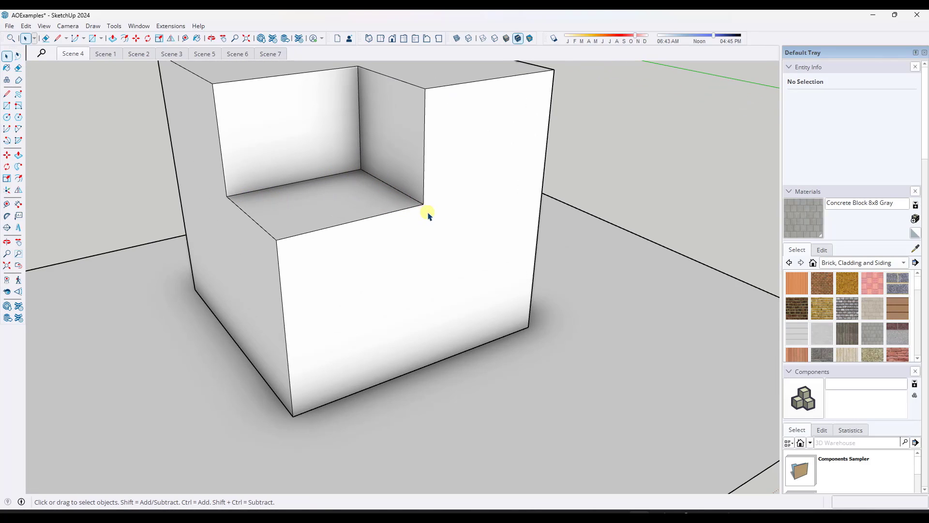
scroll(410, 182, down, 3)
middle_drag(411, 182, 437, 188)
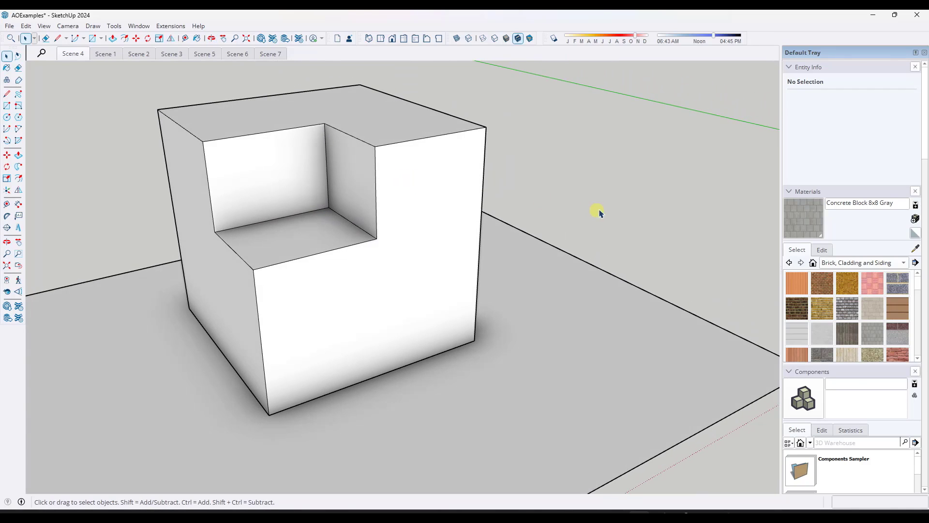
Collapse the Materials, Components, Tags, Scenes, Shadows and Fog sections of the Default Tray
click(788, 193)
click(789, 204)
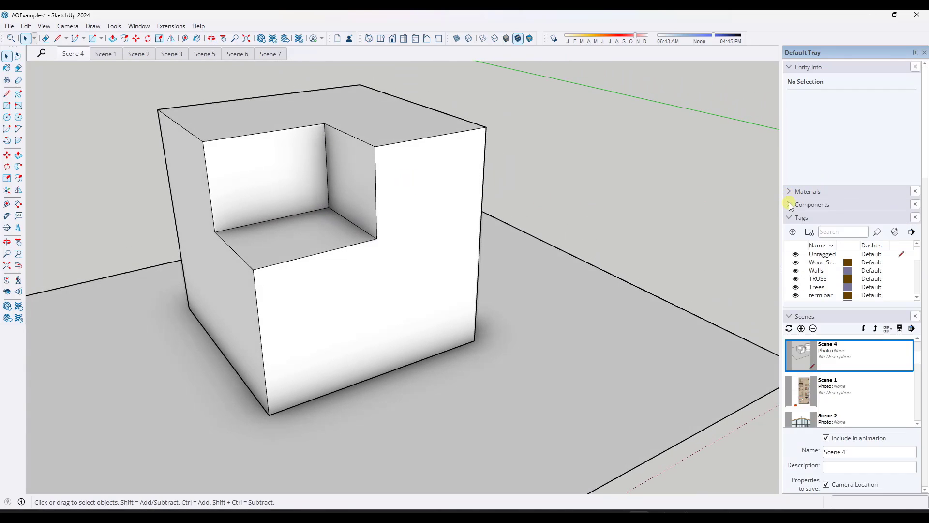
click(789, 218)
click(790, 230)
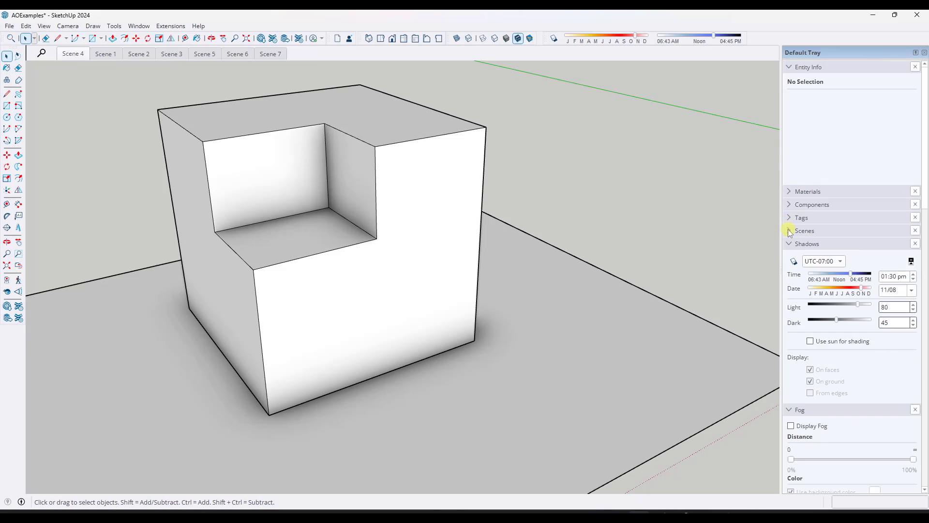
click(789, 244)
click(790, 257)
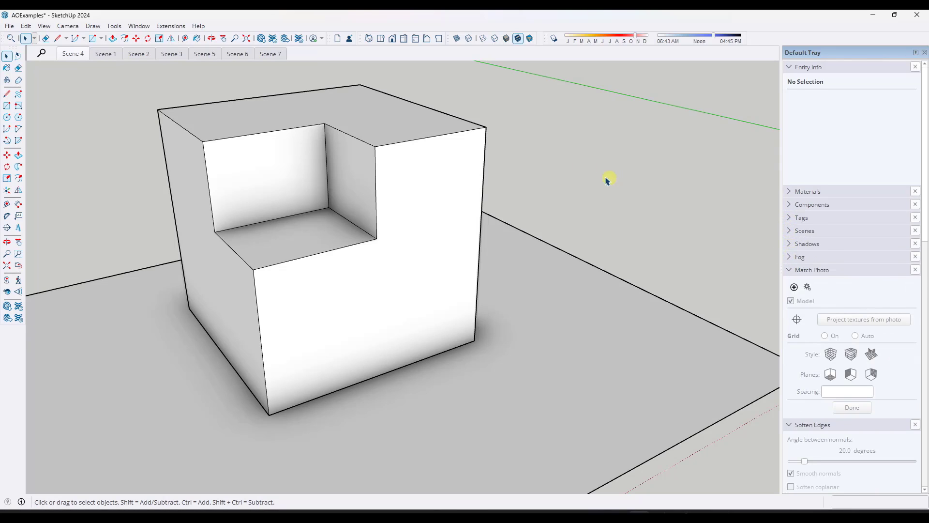
Bring up the Styles section of the tray and display the Ambient Occlusion style collection
click(170, 25)
mouse_move(139, 26)
mouse_move(149, 42)
click(235, 100)
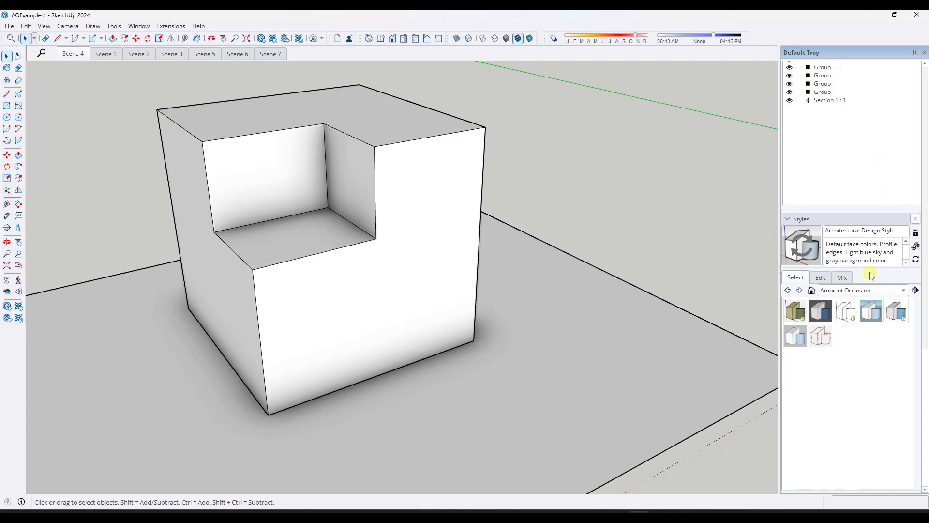
click(869, 292)
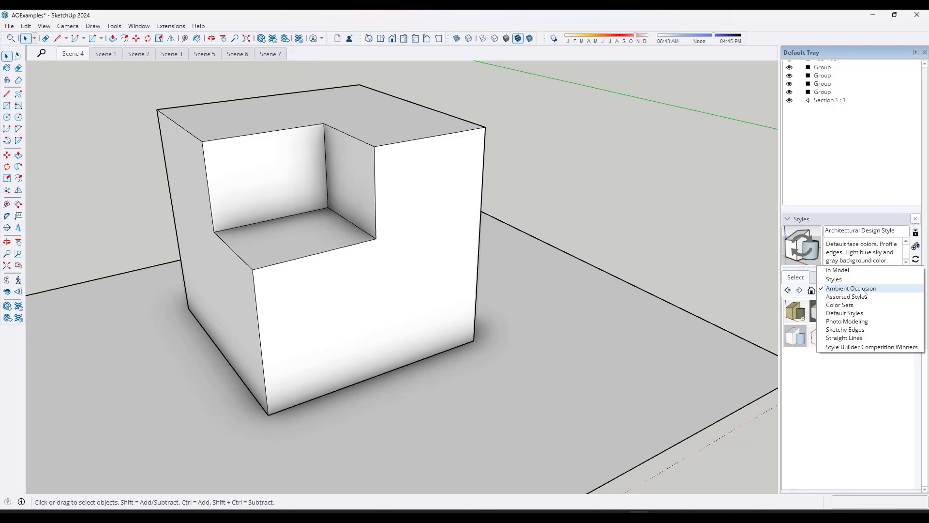
click(863, 289)
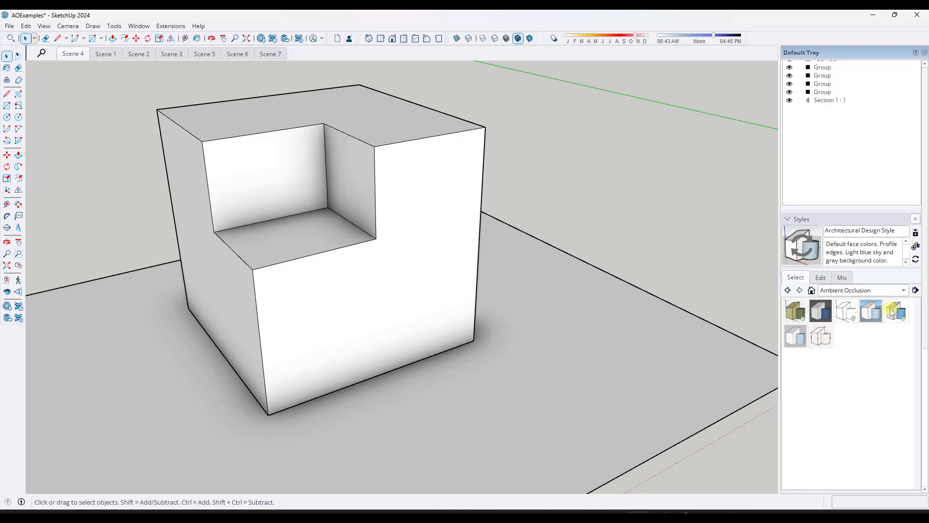
Apply the Construction Documentation Style from the Default Styles collection to the model
click(870, 291)
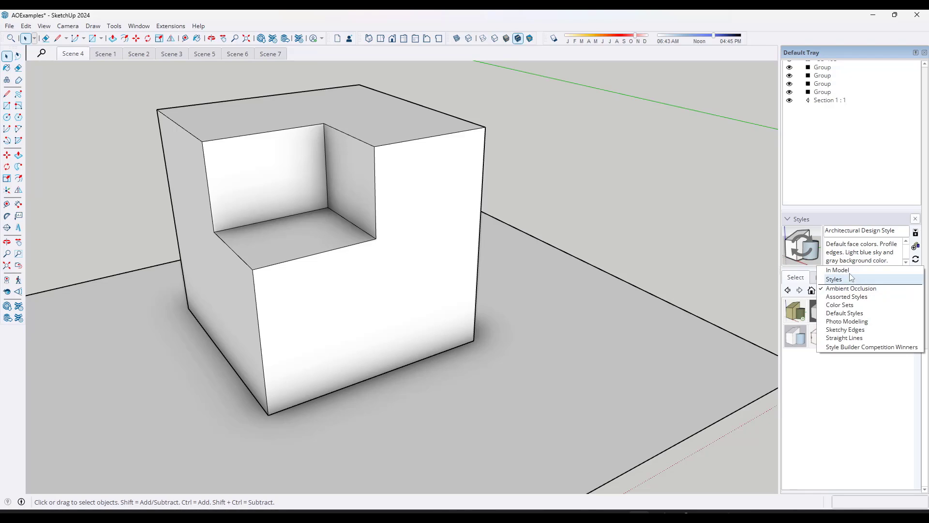
click(850, 313)
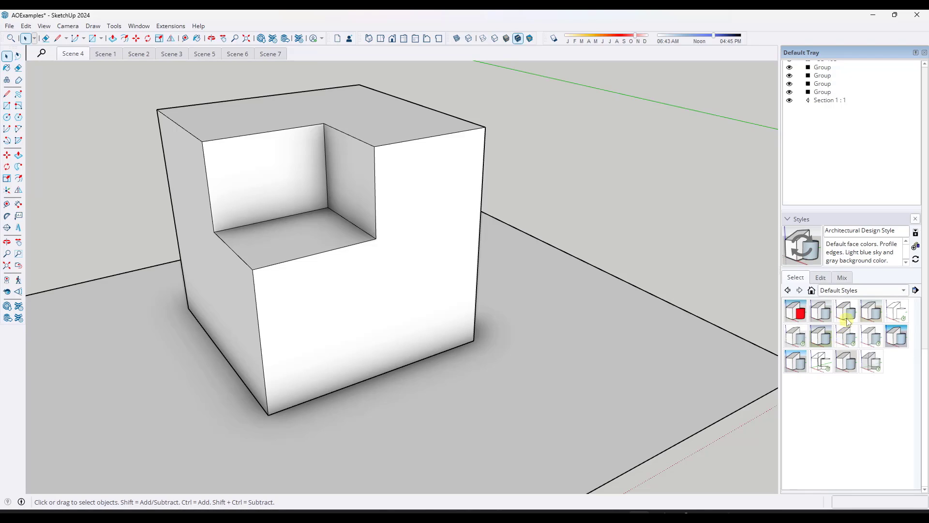
click(846, 312)
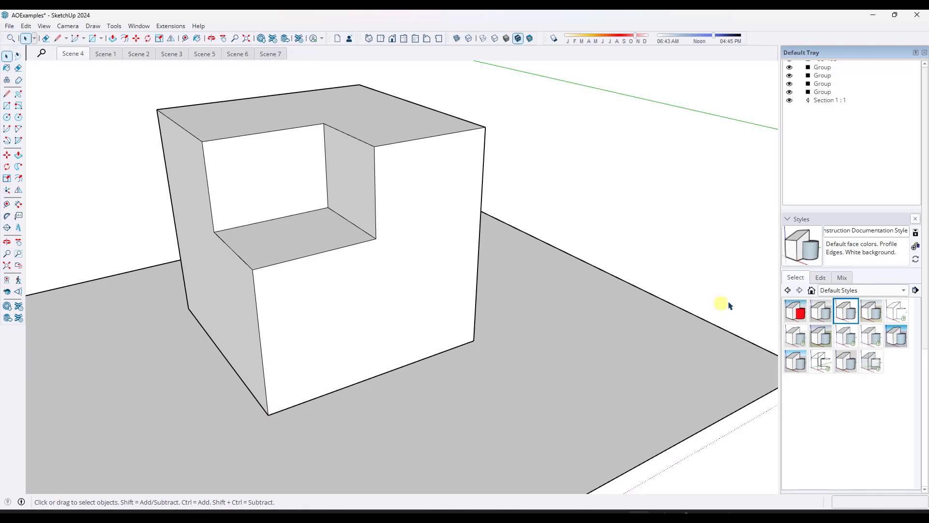
Edit the current style's face settings, toggling Ambient Occlusion on and off to compare and leaving it enabled
click(821, 277)
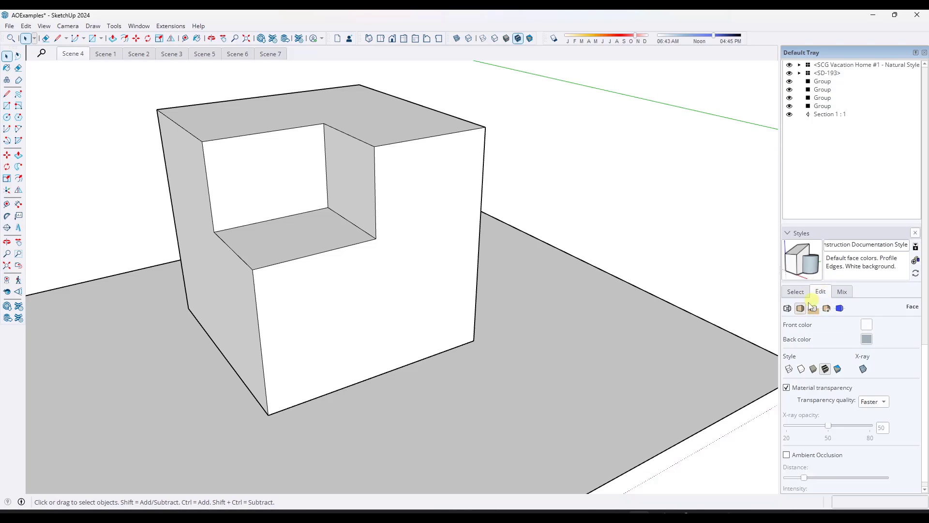
scroll(834, 321, down, 1)
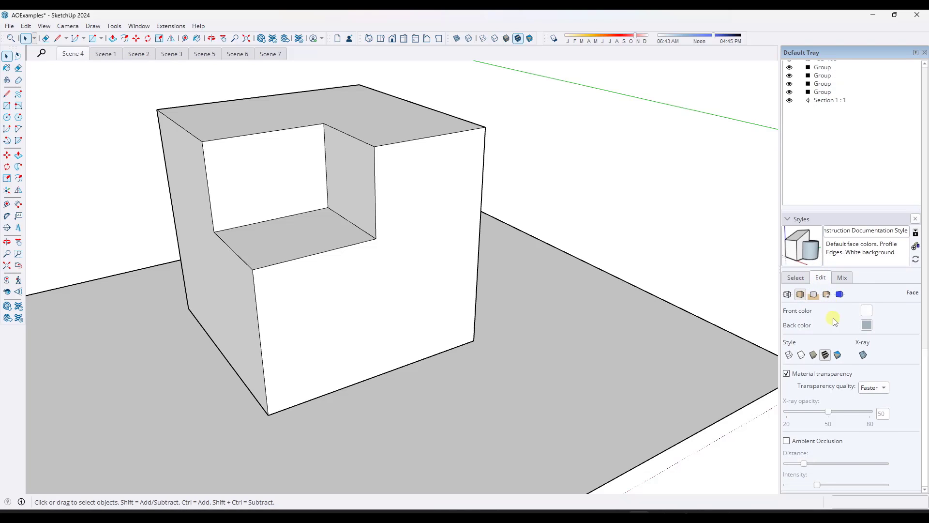
click(803, 441)
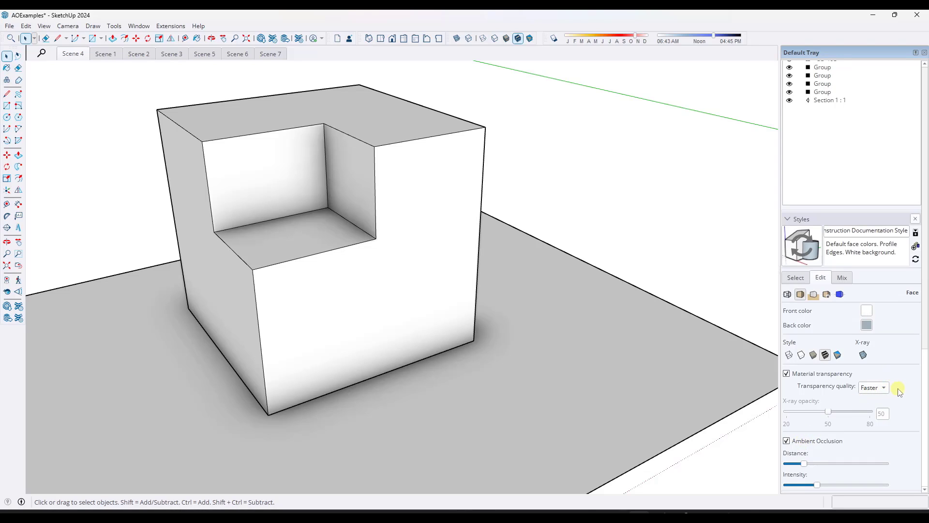
click(804, 443)
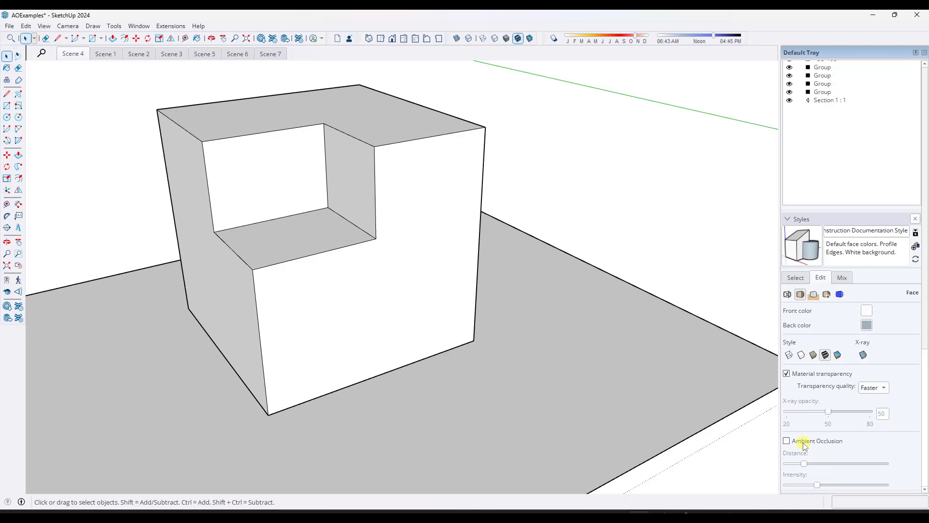
click(804, 443)
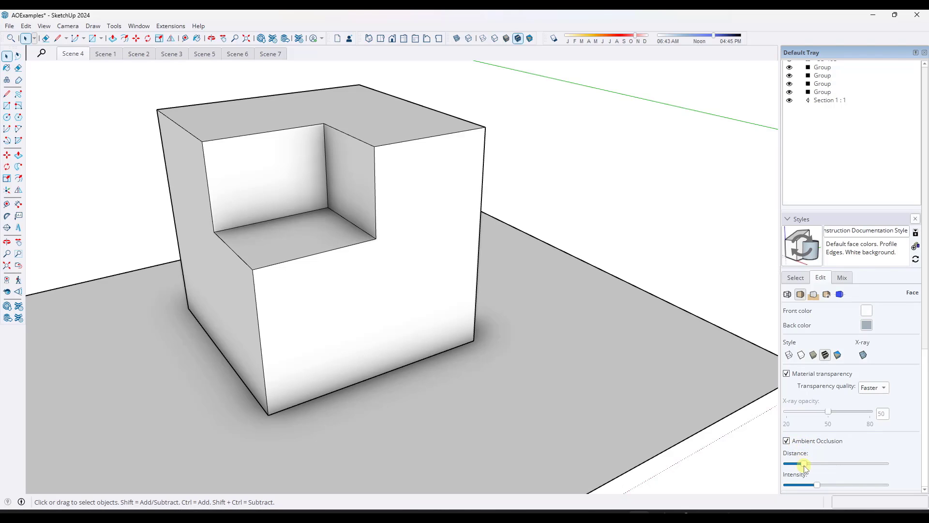
Raise the ambient occlusion distance to about half and the intensity to about three quarters, and inspect the shading in the notch corner
mouse_move(803, 466)
mouse_down()
mouse_move(871, 464)
mouse_move(763, 464)
mouse_move(833, 465)
mouse_up()
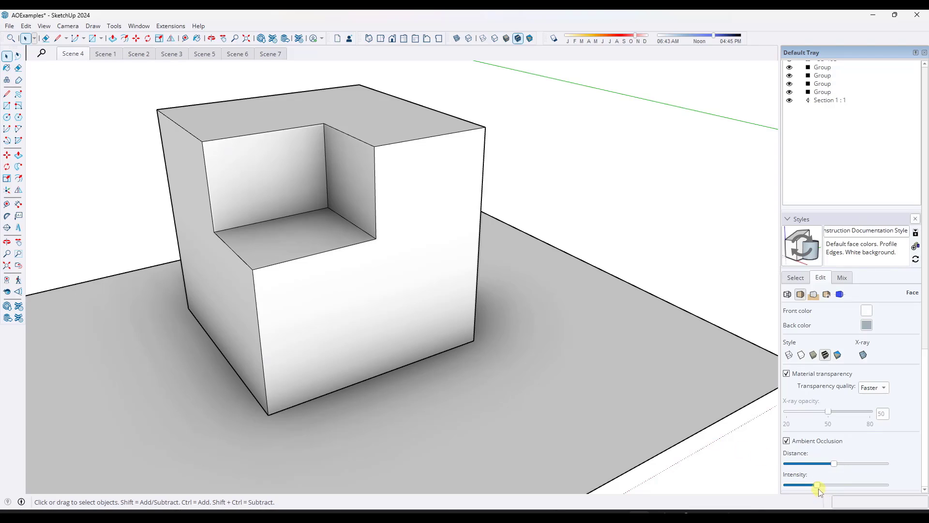
drag(823, 488, 857, 488)
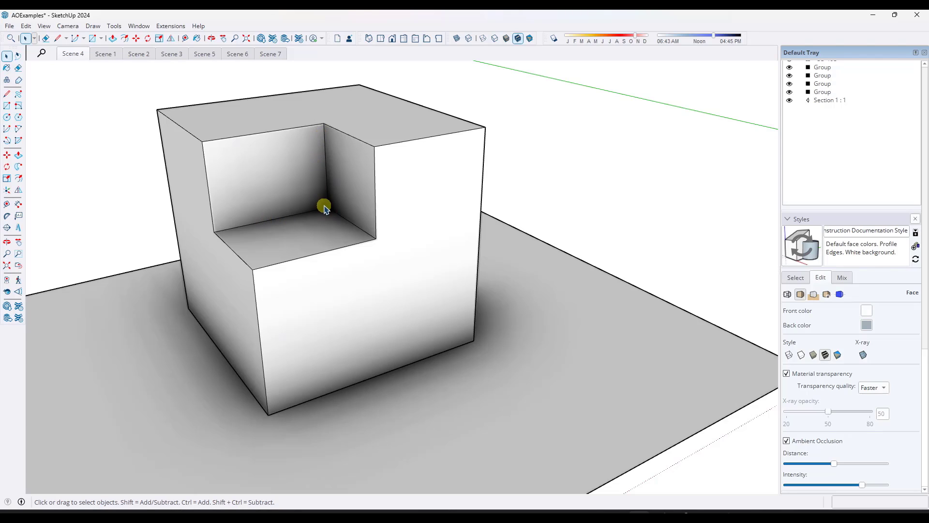
scroll(329, 205, up, 2)
scroll(329, 206, up, 1)
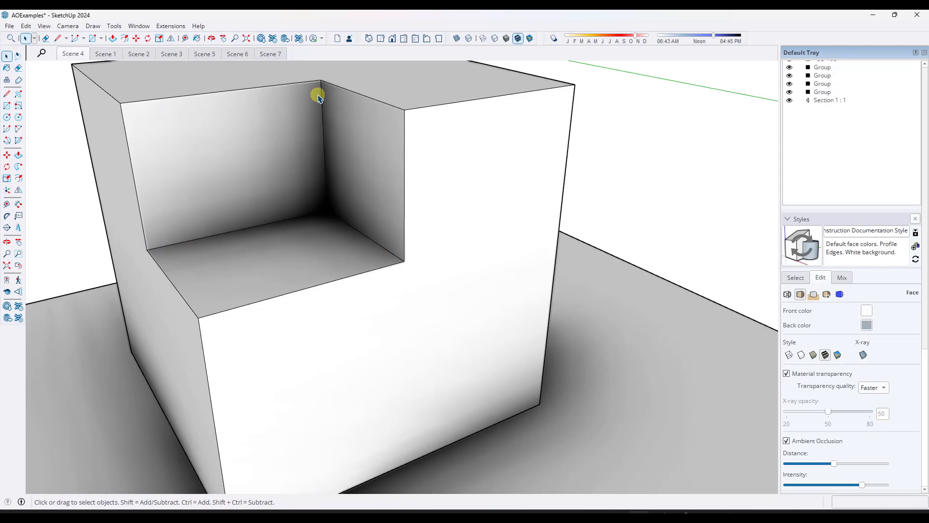
scroll(329, 199, up, 8)
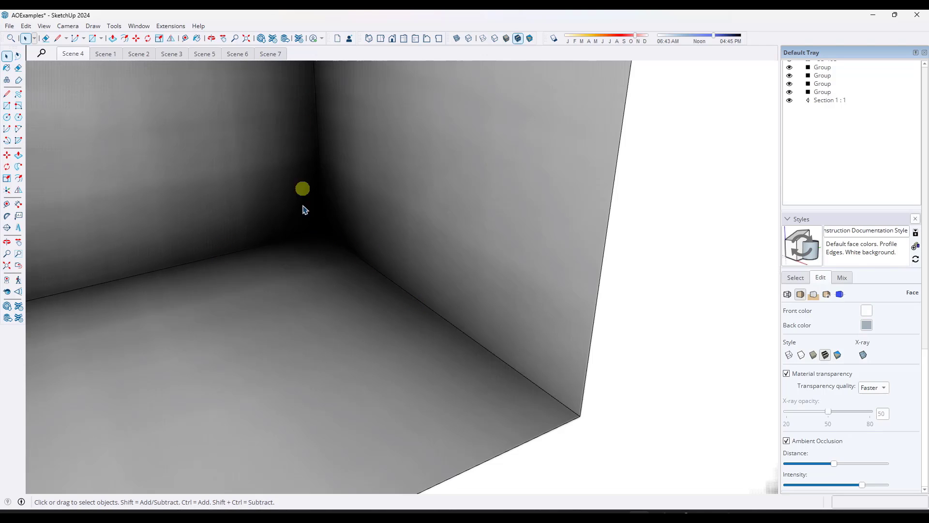
scroll(323, 183, down, 2)
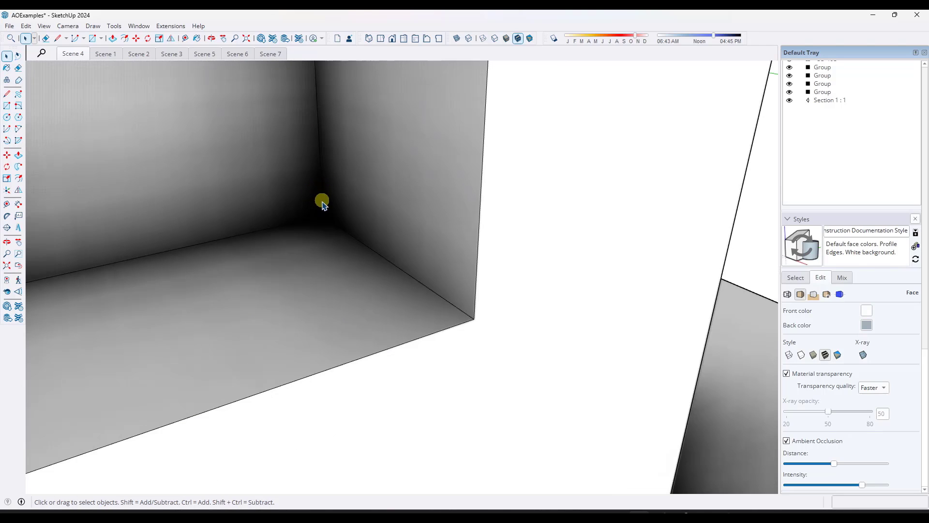
Lower the ambient occlusion distance to near its minimum so the shading hugs the whole box's edges
scroll(322, 208, down, 3)
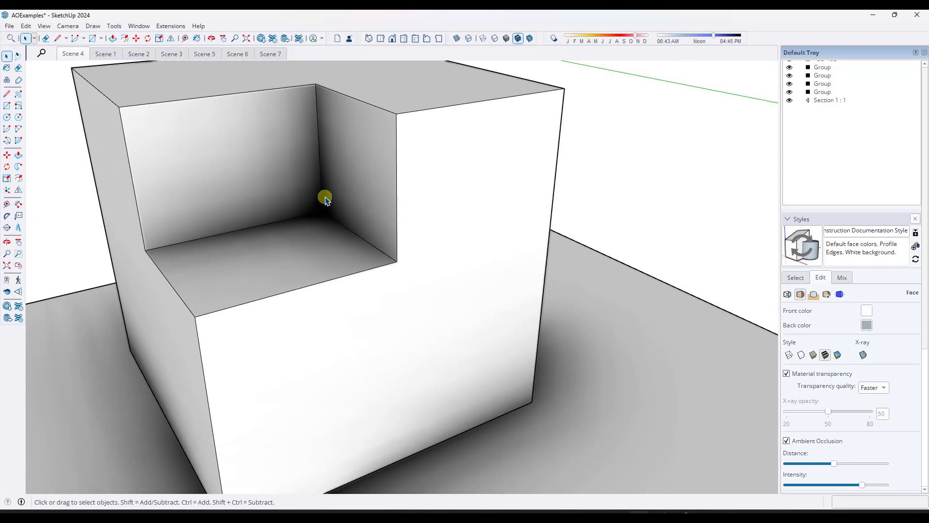
scroll(325, 199, down, 1)
scroll(456, 170, down, 2)
scroll(458, 178, up, 1)
scroll(447, 180, down, 1)
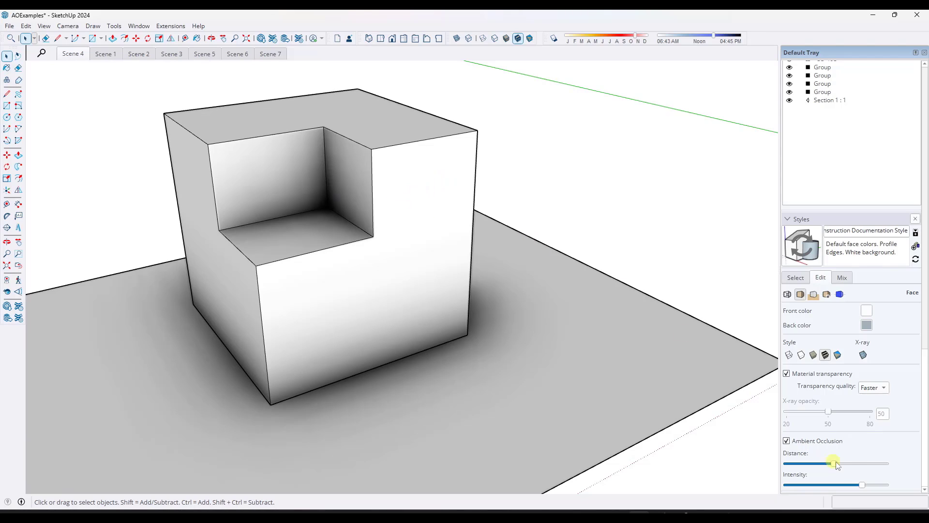
drag(824, 464, 792, 463)
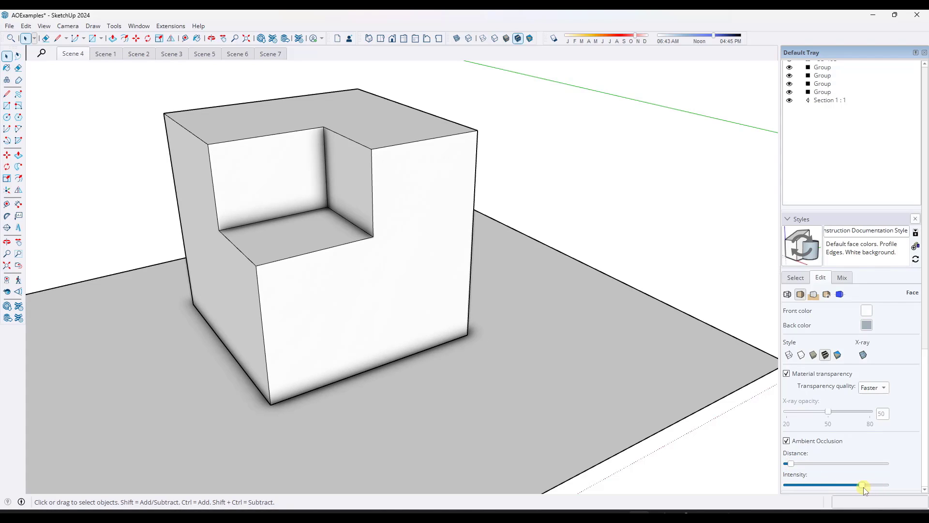
Offset the notched box's L-shaped front face inward by about 3" to form an inner outline
click(441, 261)
key(f)
click(374, 208)
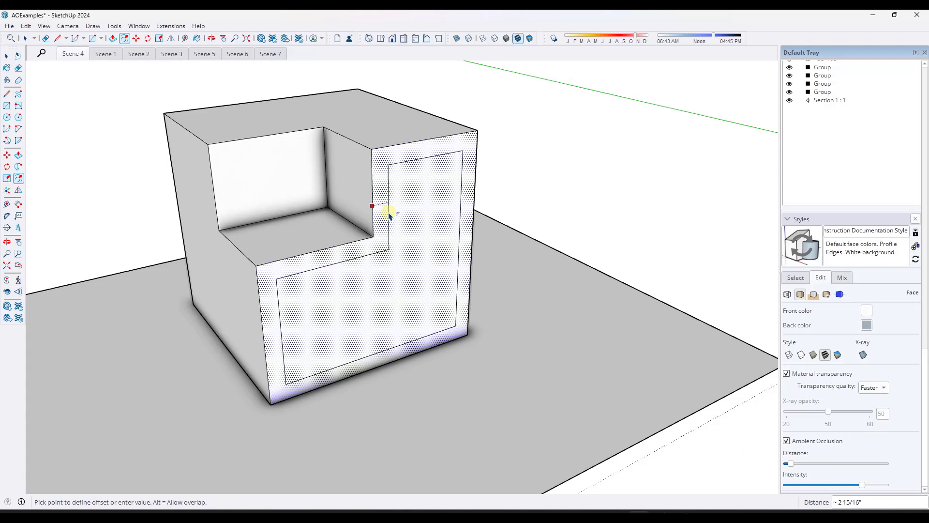
click(388, 208)
key(space)
Push the inner L-shaped front face about 4 1/8" into the box to create a recess
key(p)
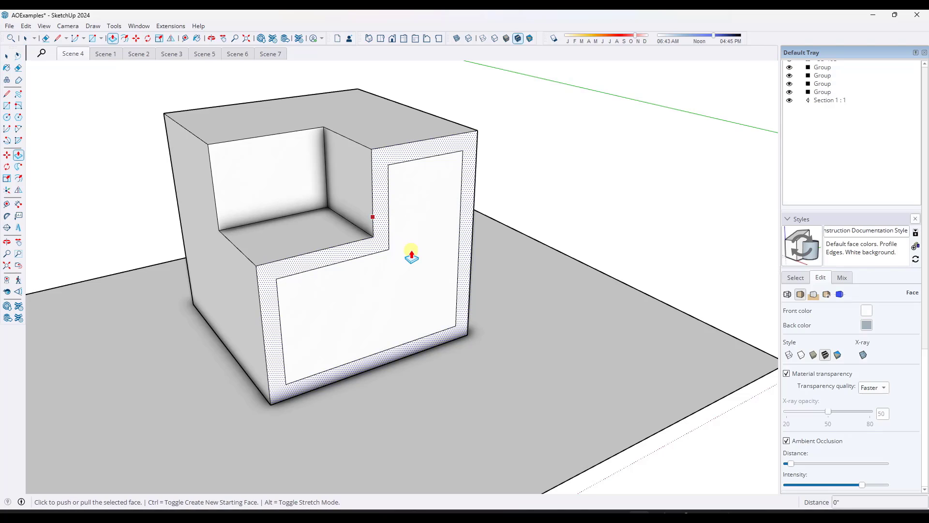
click(419, 271)
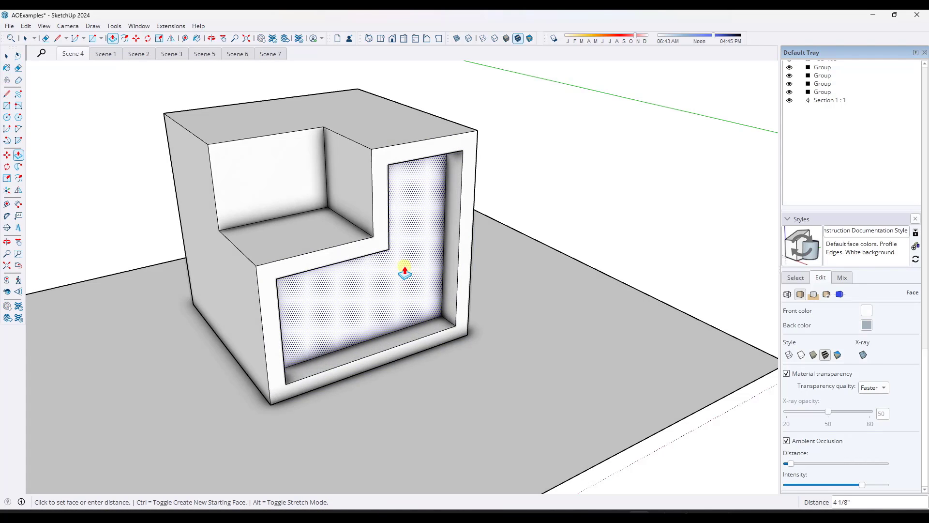
click(404, 271)
middle_drag(512, 284, 484, 228)
key(space)
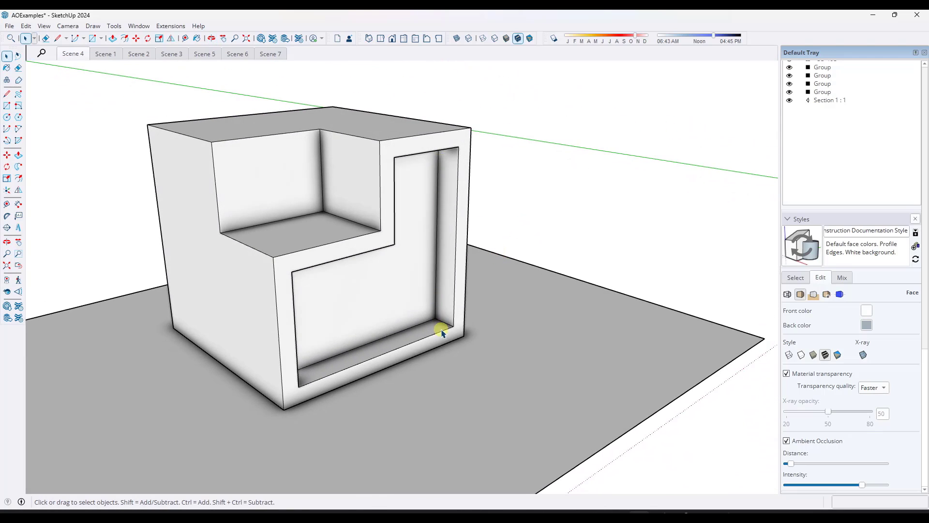
Select the entire notched box and move it across the ground slab to free up space beside it
scroll(443, 316, down, 3)
click(429, 296)
triple_click(428, 295)
key(m)
click(426, 294)
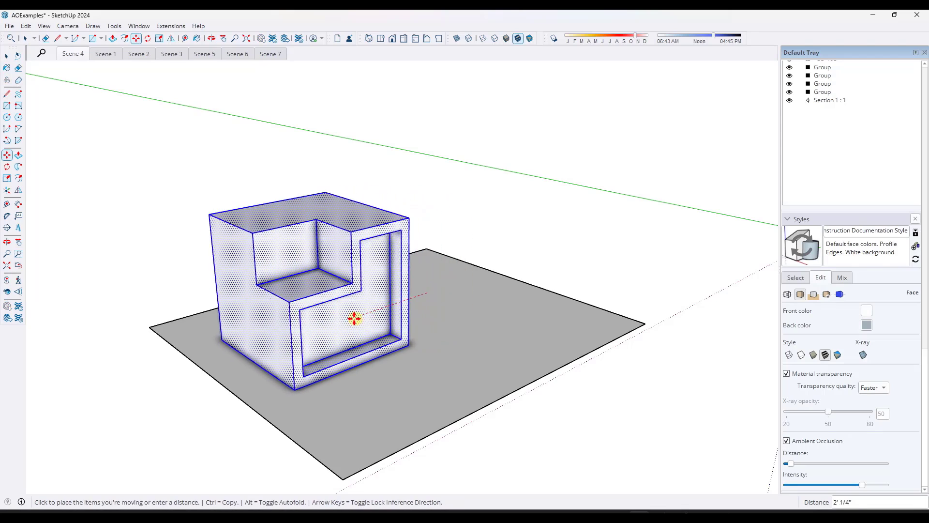
click(336, 322)
Draw a circle on the empty part of the ground slab and pull it up into a cylinder
scroll(539, 266, down, 3)
scroll(484, 266, up, 4)
scroll(364, 308, up, 2)
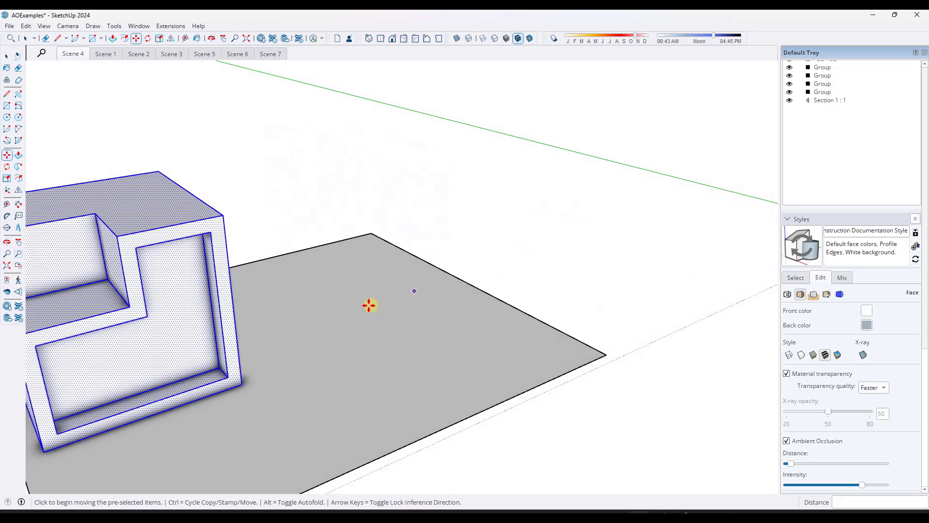
key(c)
click(376, 325)
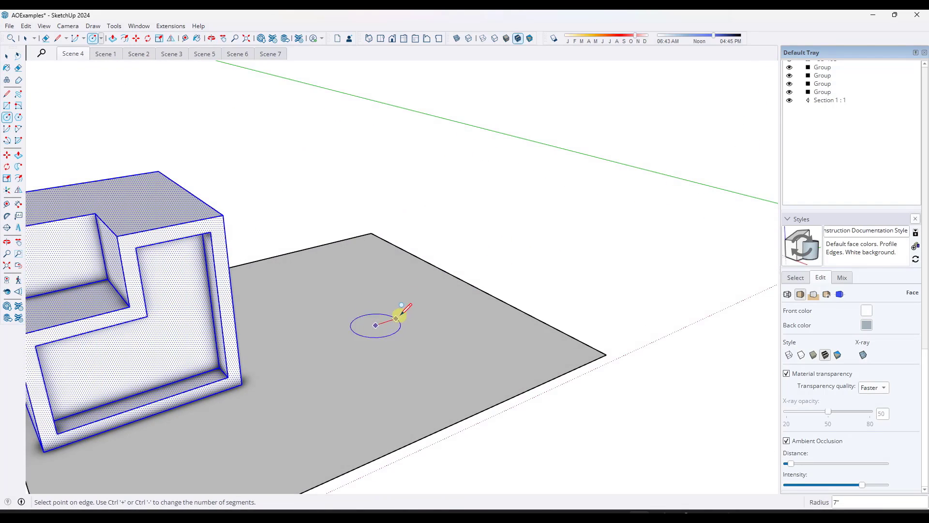
click(433, 304)
key(p)
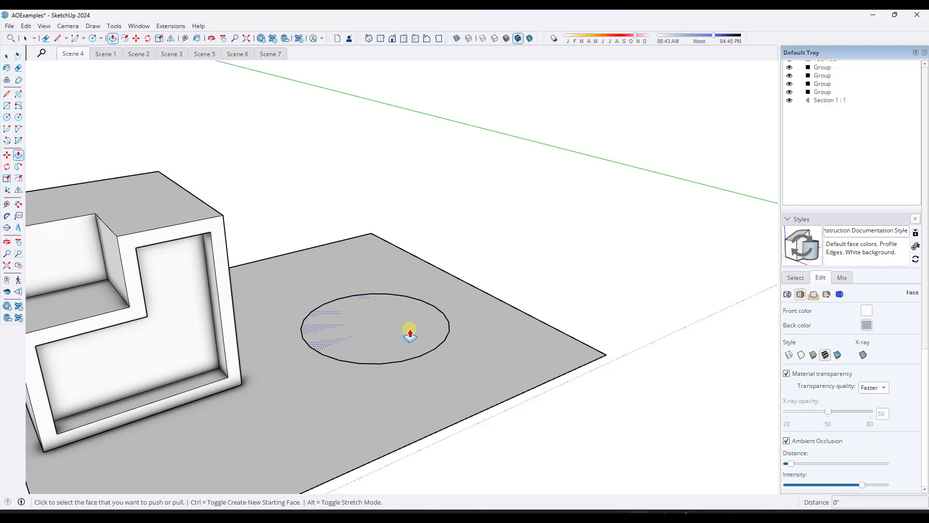
click(410, 334)
click(415, 266)
Offset the cylinder's top edge inward and pull the inner circle up into a narrower second tier
key(f)
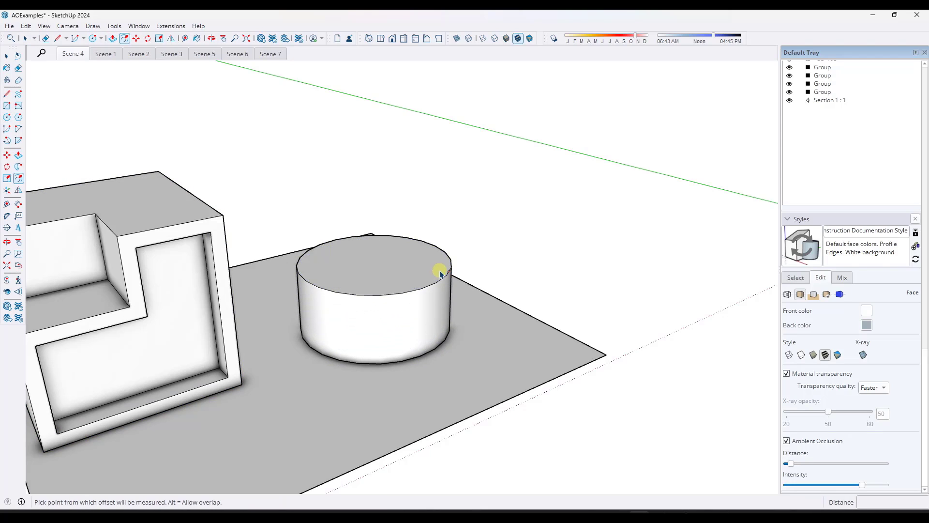
click(443, 276)
click(432, 270)
key(space)
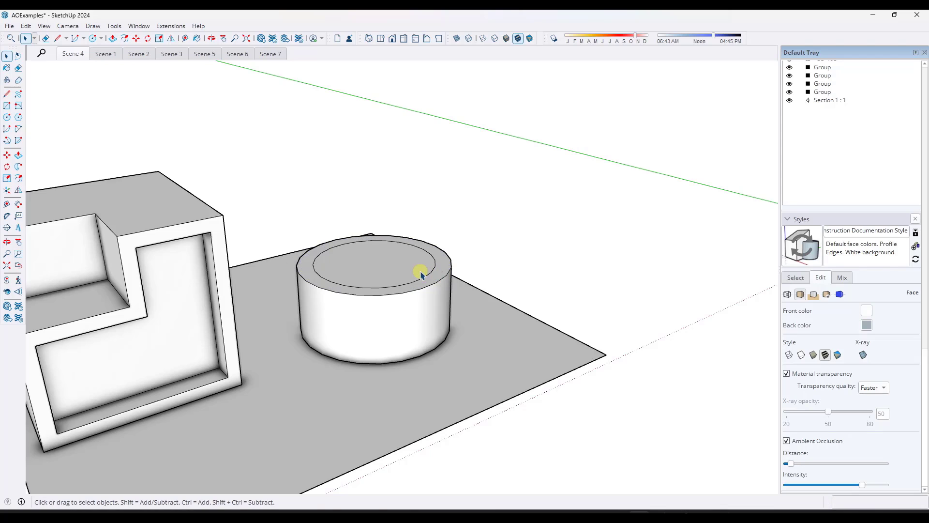
key(p)
click(416, 267)
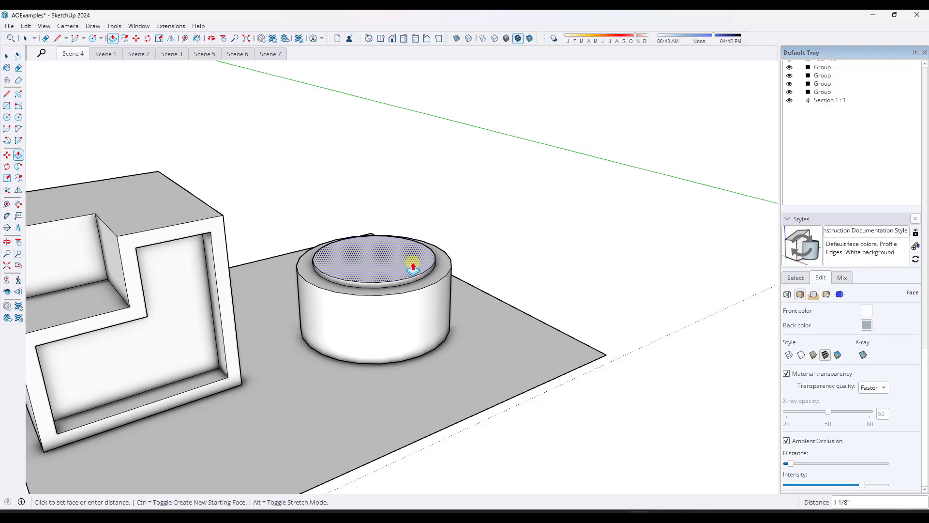
click(419, 235)
Offset the upper tier's top edge outward about 4 9/16" and pull the resulting ring up about 1' 1 15/16"
key(f)
click(432, 233)
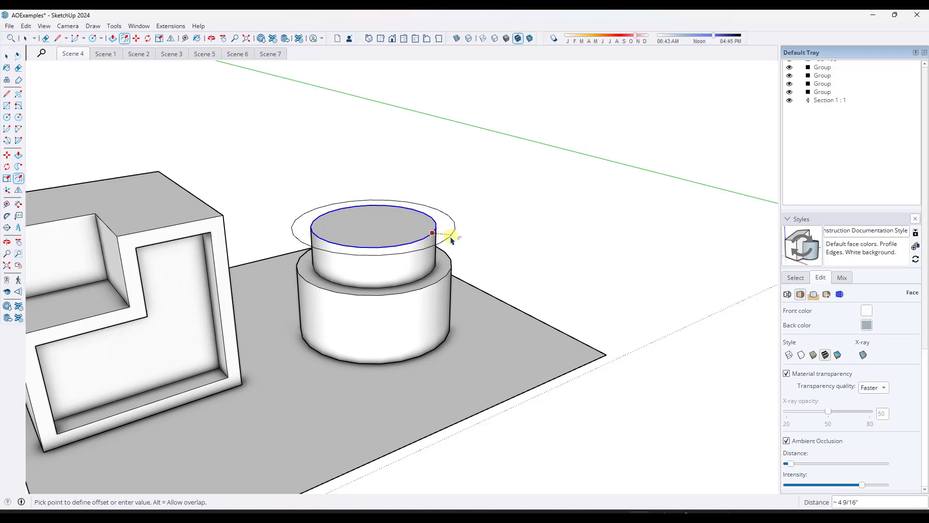
click(451, 238)
key(space)
key(p)
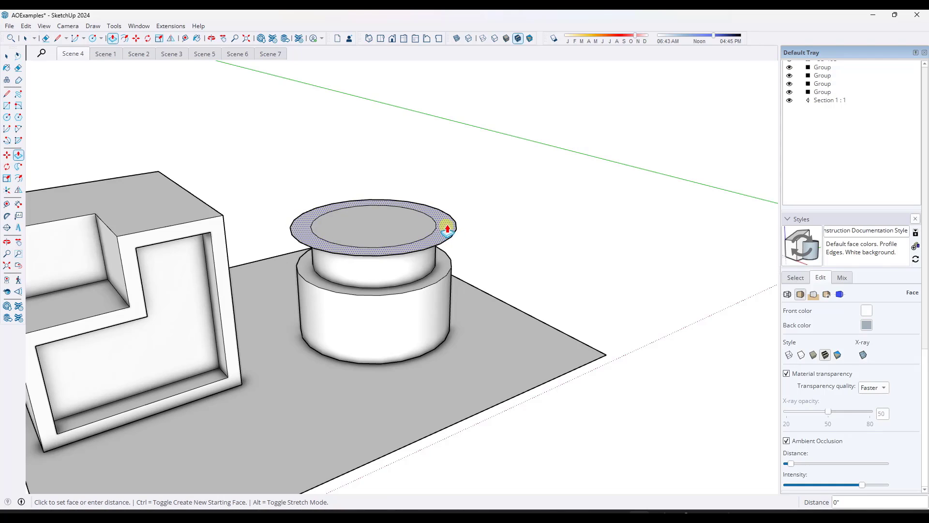
click(449, 224)
click(454, 174)
middle_drag(454, 174, 442, 283)
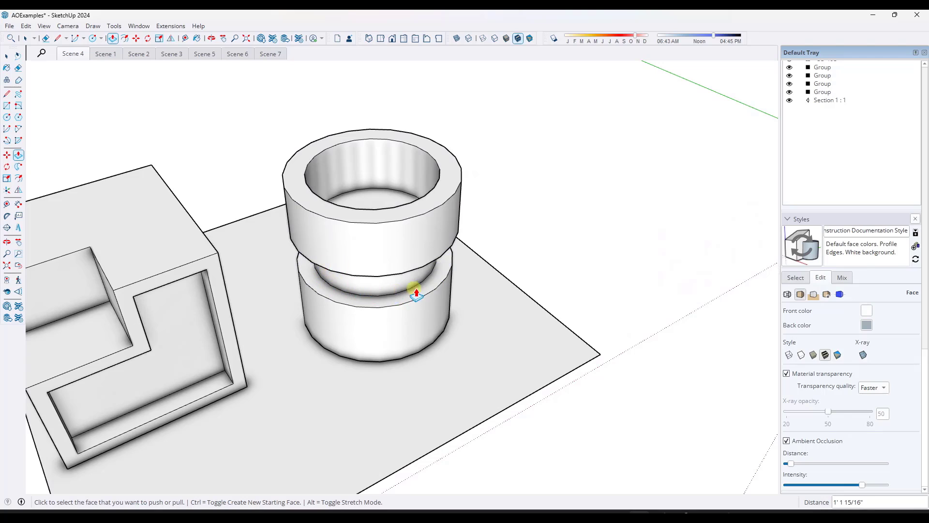
Show hidden geometry to examine the facets on the ring's curved inner wall, and hide it again
scroll(385, 160, up, 5)
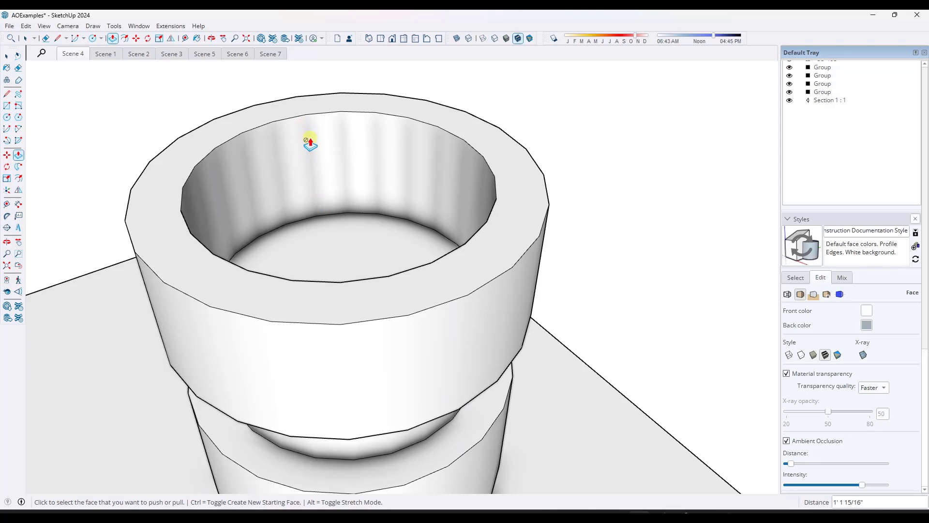
click(44, 26)
key(Escape)
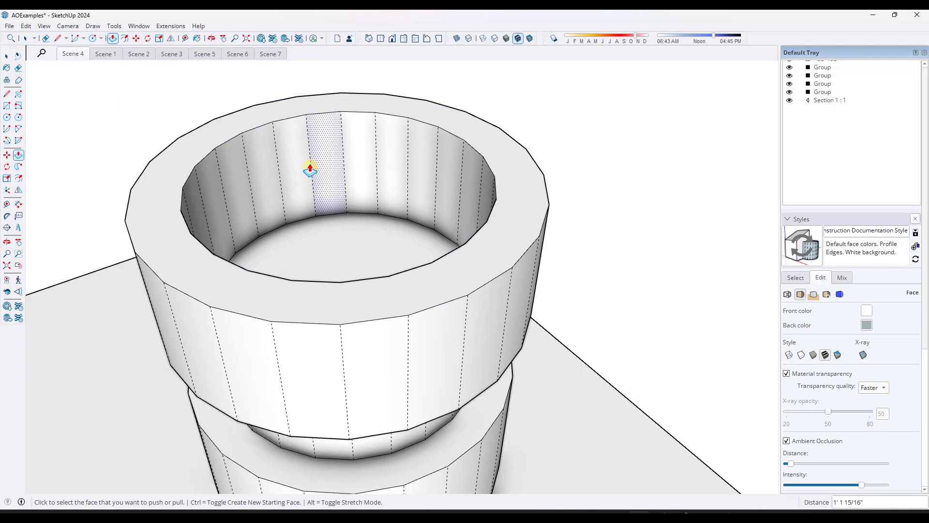
click(44, 26)
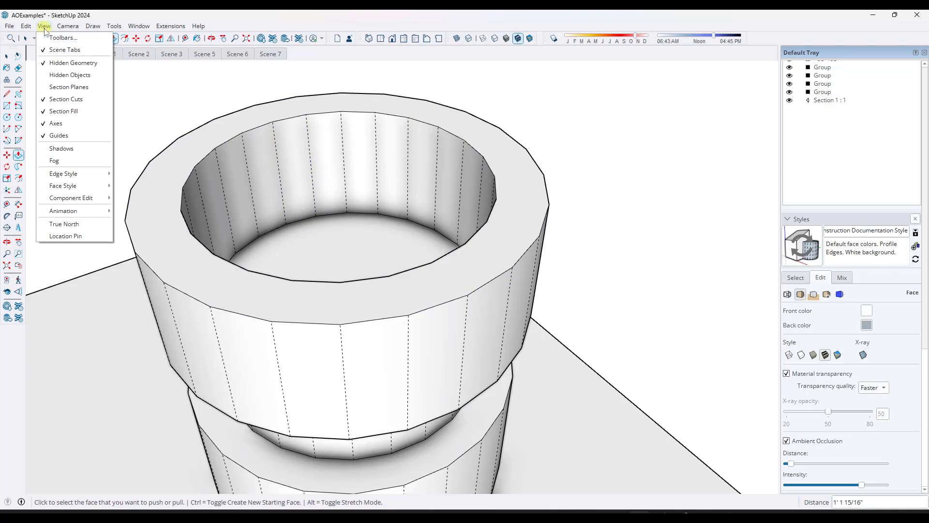
click(59, 76)
click(44, 26)
click(65, 63)
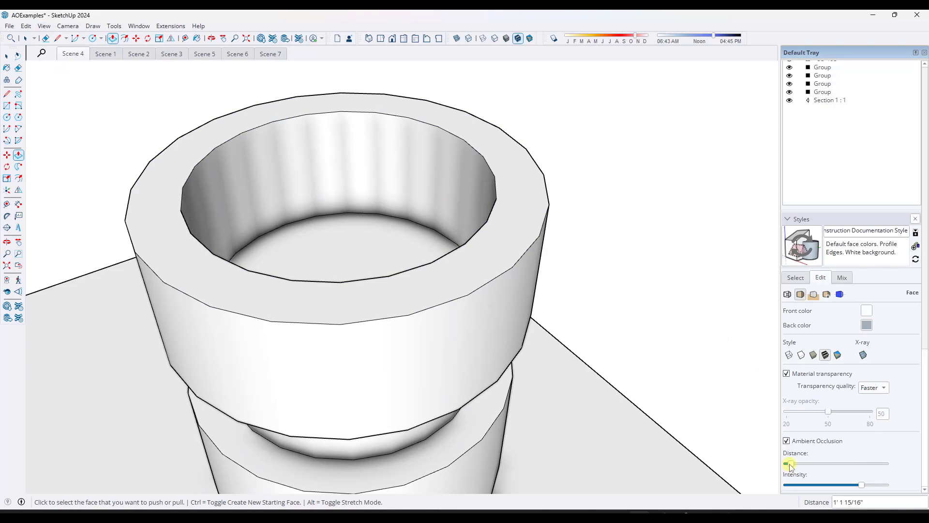
Raise the ambient occlusion distance in stages to about half and reduce the intensity slightly
drag(790, 464, 804, 468)
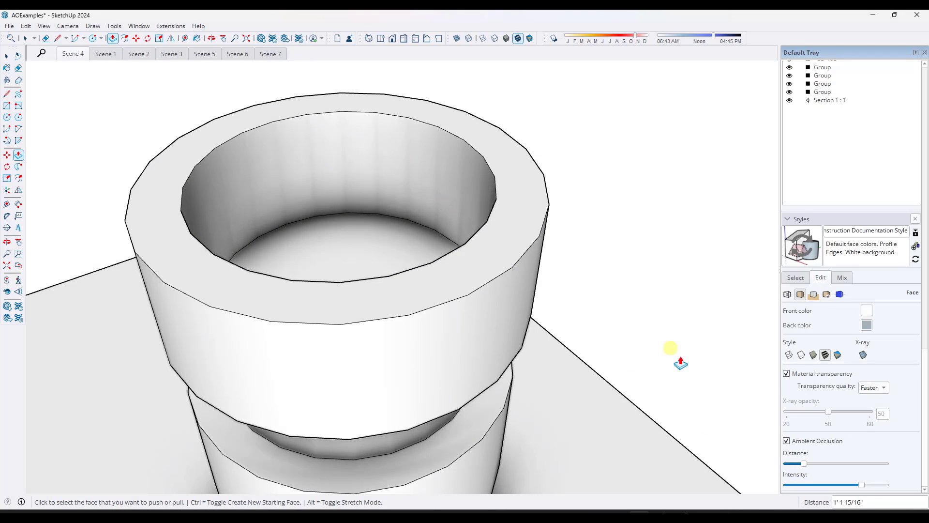
drag(803, 465, 840, 469)
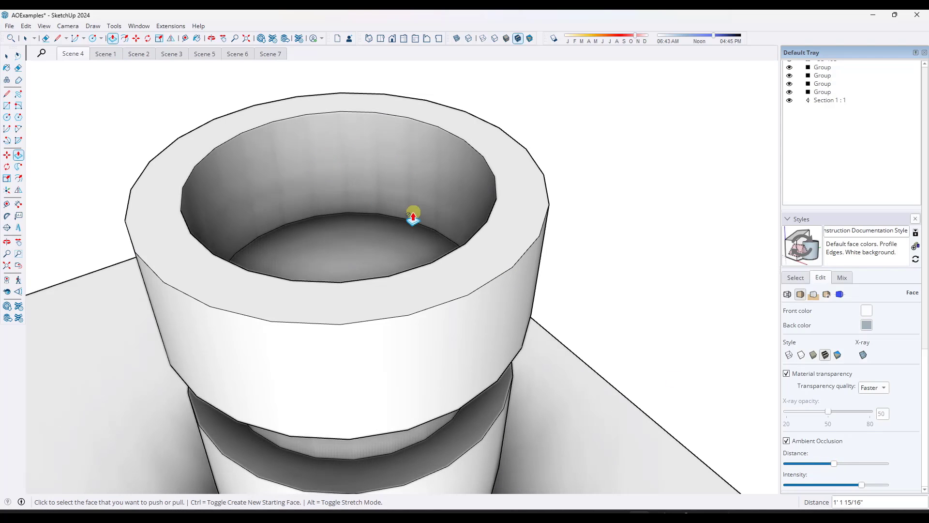
drag(861, 486, 853, 486)
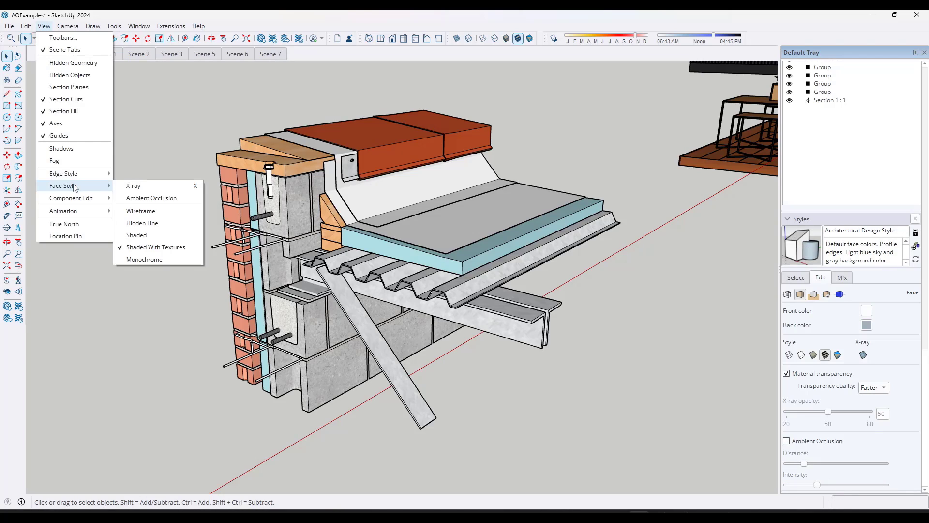
Enable Ambient Occlusion for the textured wall and roof detail, toggling it to compare and leaving it enabled
click(146, 197)
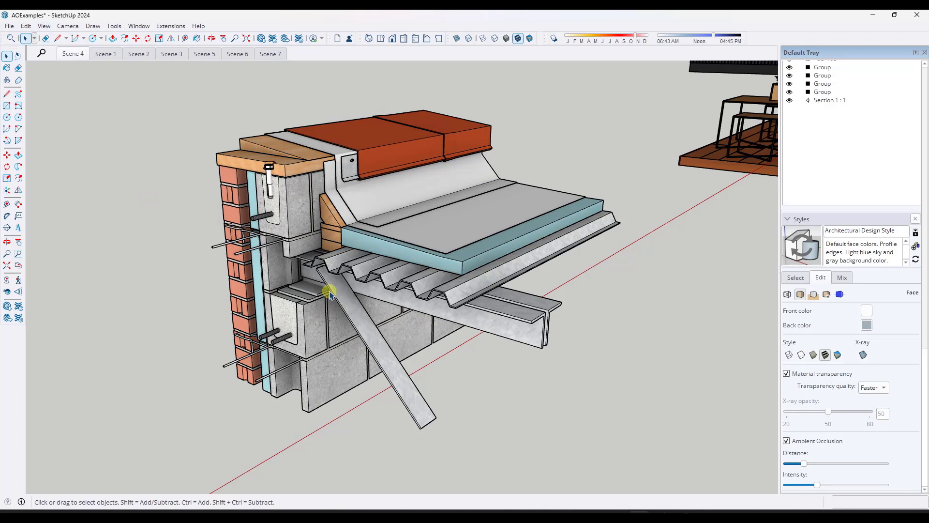
middle_drag(310, 303, 322, 289)
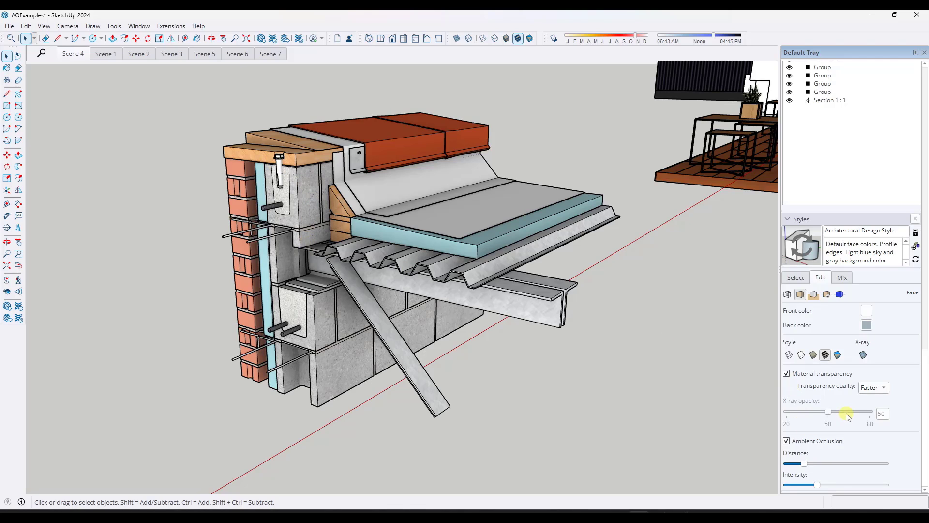
click(787, 441)
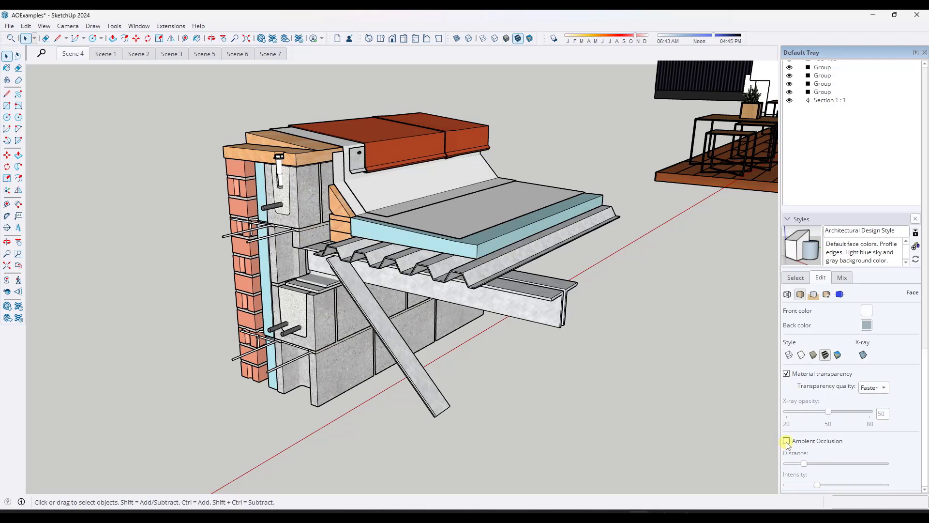
click(786, 442)
click(787, 441)
click(786, 441)
click(786, 441)
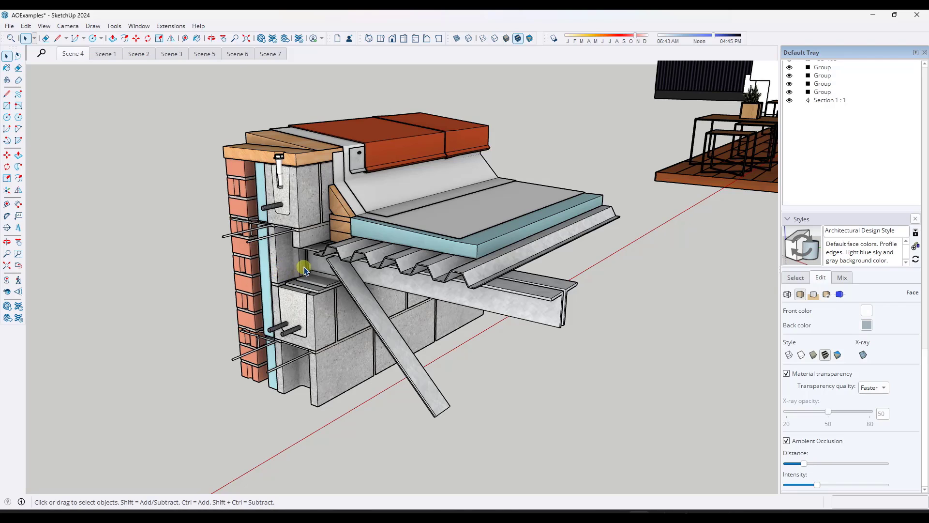
Set the ambient occlusion distance to about one tenth and the intensity to about 70%, and compare the detail with the effect off and on
mouse_move(803, 464)
mouse_down()
mouse_move(845, 465)
mouse_move(799, 465)
mouse_move(796, 474)
mouse_move(807, 476)
mouse_move(794, 477)
mouse_move(890, 474)
mouse_move(797, 475)
mouse_move(858, 474)
mouse_move(796, 479)
mouse_move(854, 487)
mouse_up()
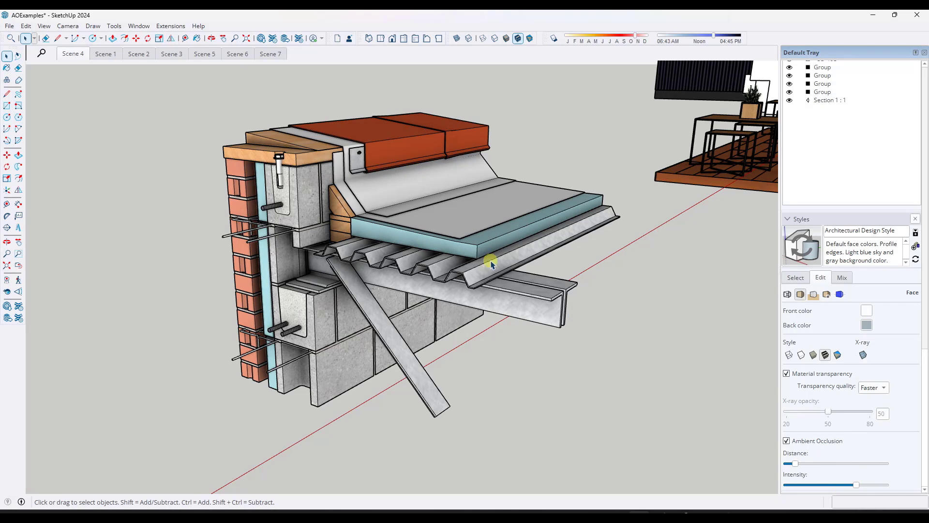
middle_drag(471, 256, 444, 242)
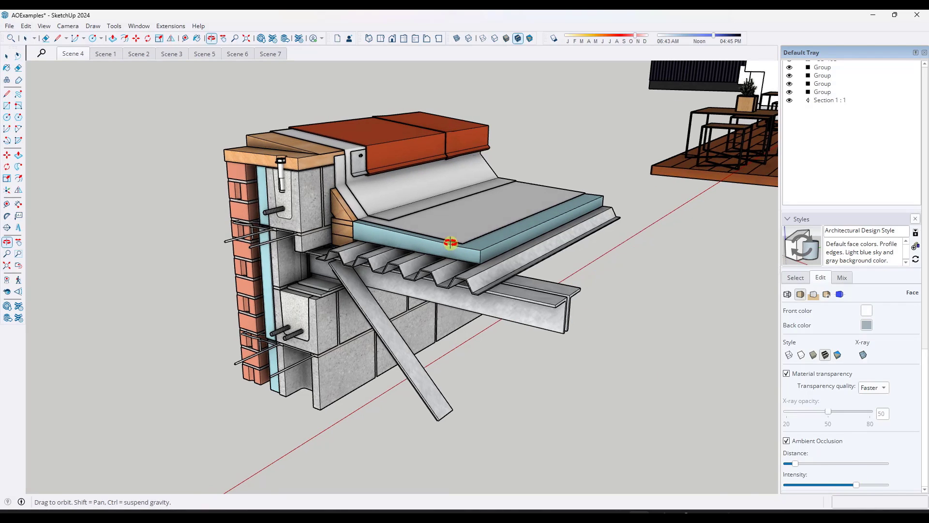
click(787, 440)
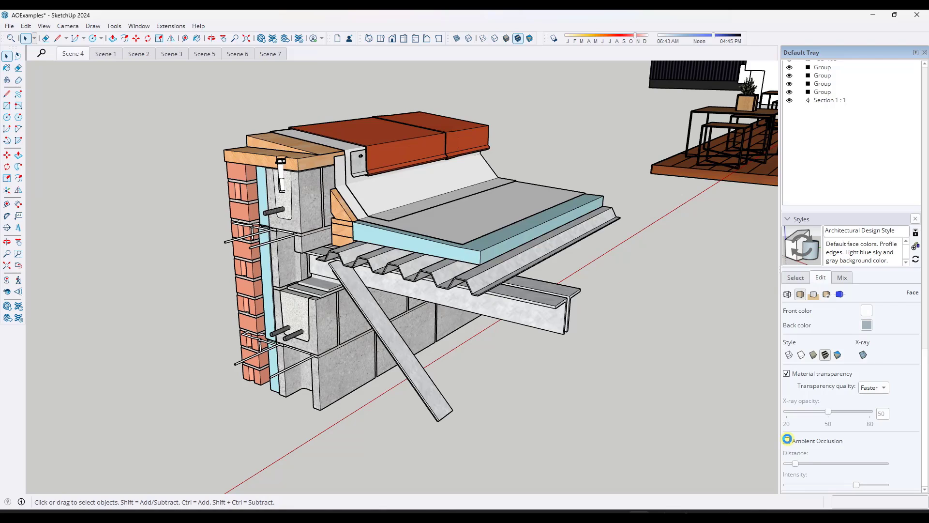
click(787, 440)
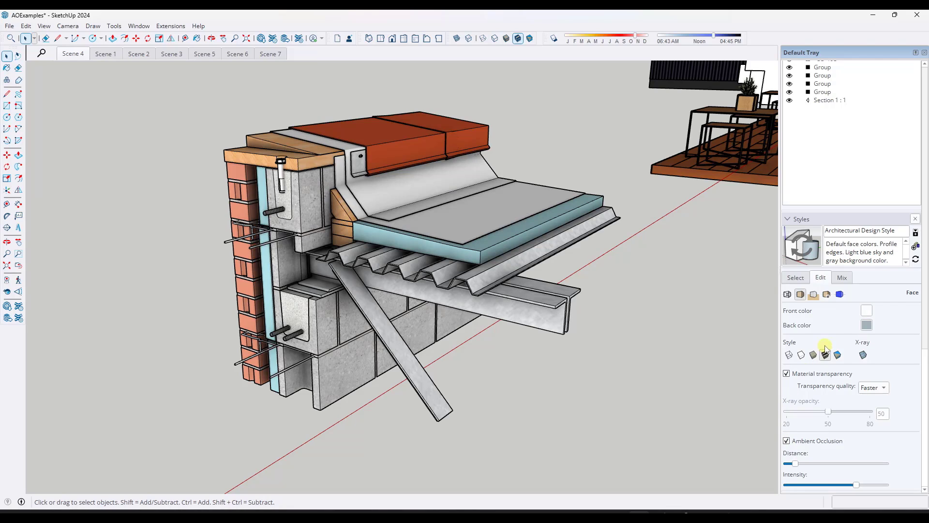
Try Hidden Line faces with ambient occlusion on the detail, and apply the HiddenLine1 style from the Default Styles collection
click(802, 355)
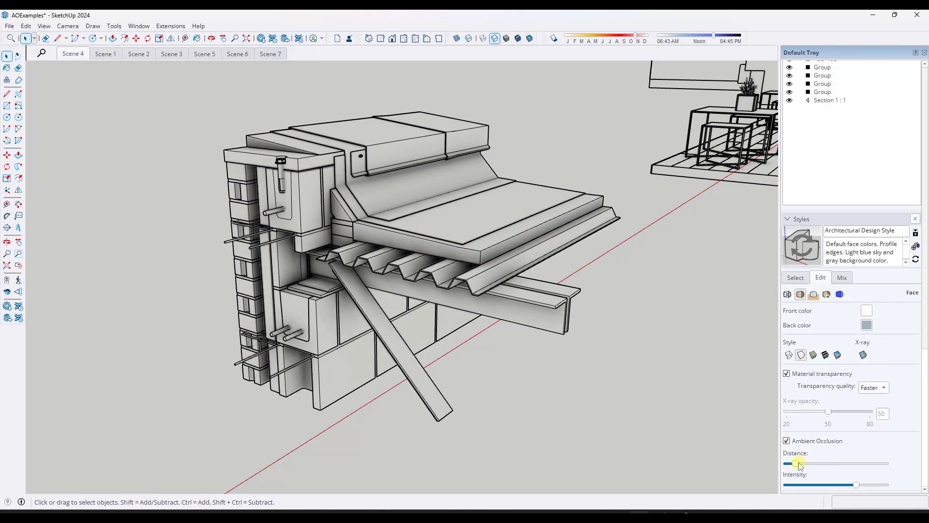
drag(811, 467, 799, 472)
click(796, 277)
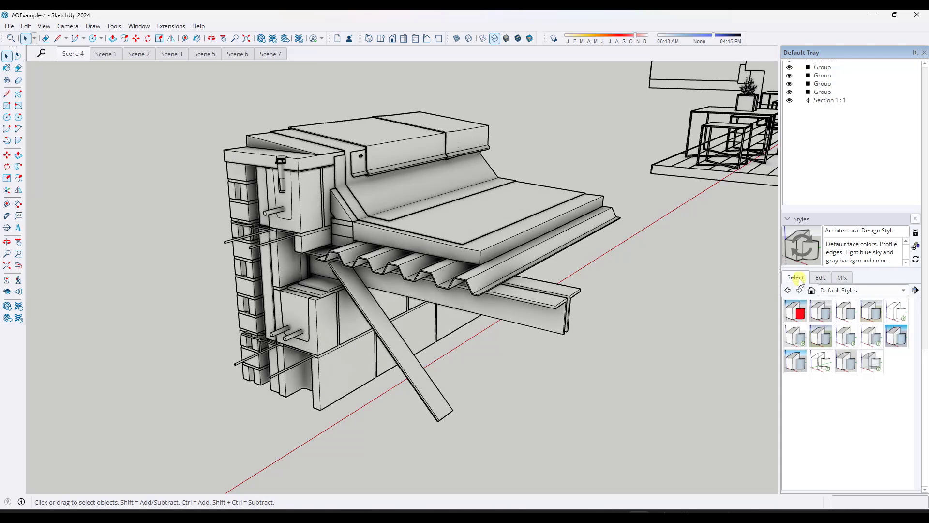
click(896, 315)
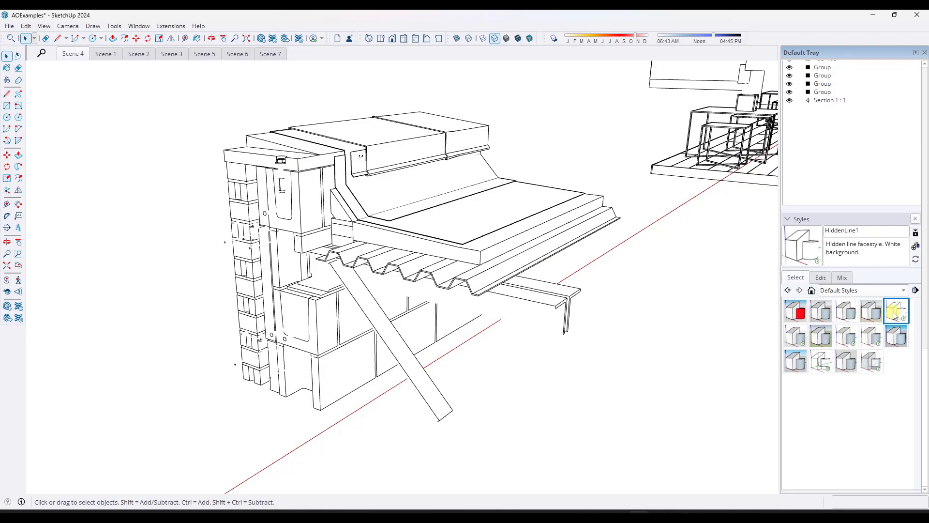
Enable ambient occlusion in the HiddenLine1 style with distance about one tenth and intensity about 60%, and show the style's edge settings
click(818, 279)
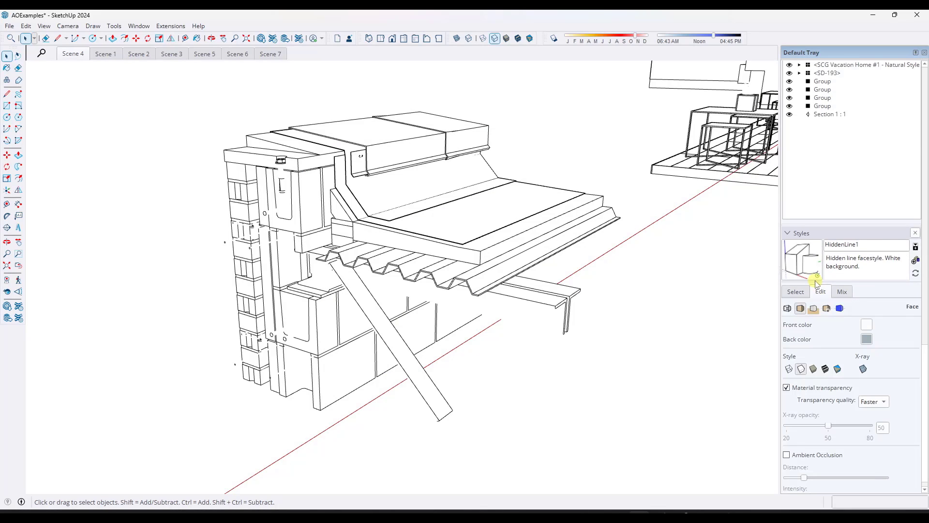
click(787, 455)
drag(805, 478, 845, 484)
scroll(818, 475, down, 1)
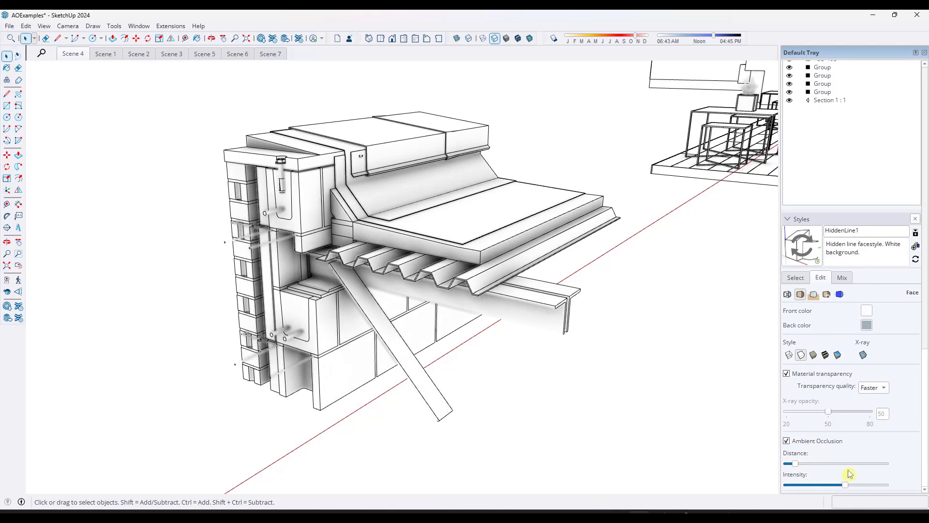
click(787, 295)
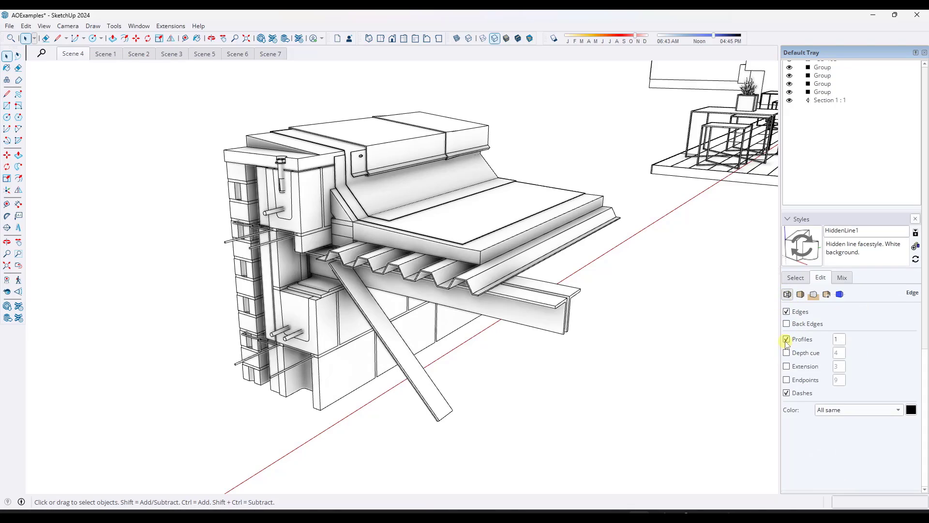
key(o)
drag(432, 236, 407, 200)
key(space)
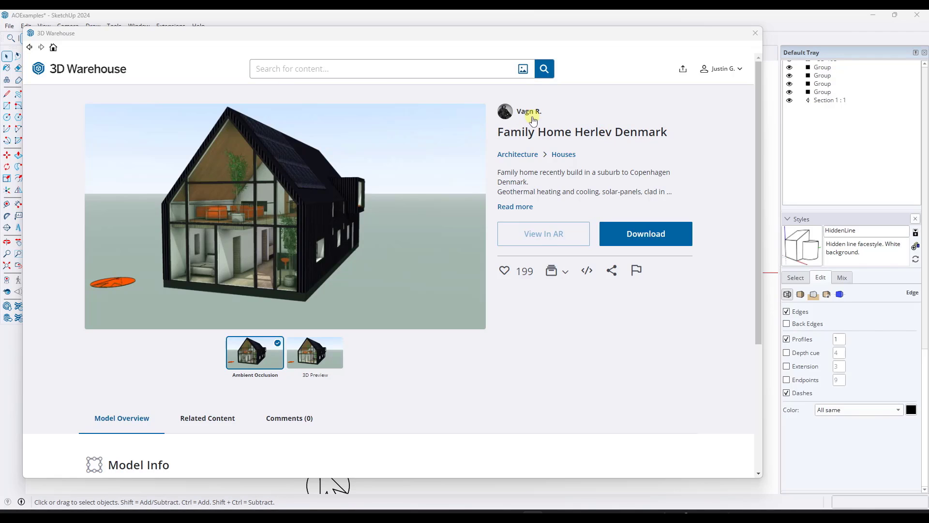
Close the 3D Warehouse page and enable ambient occlusion in the face settings for the Scene 1 floor plan
click(754, 34)
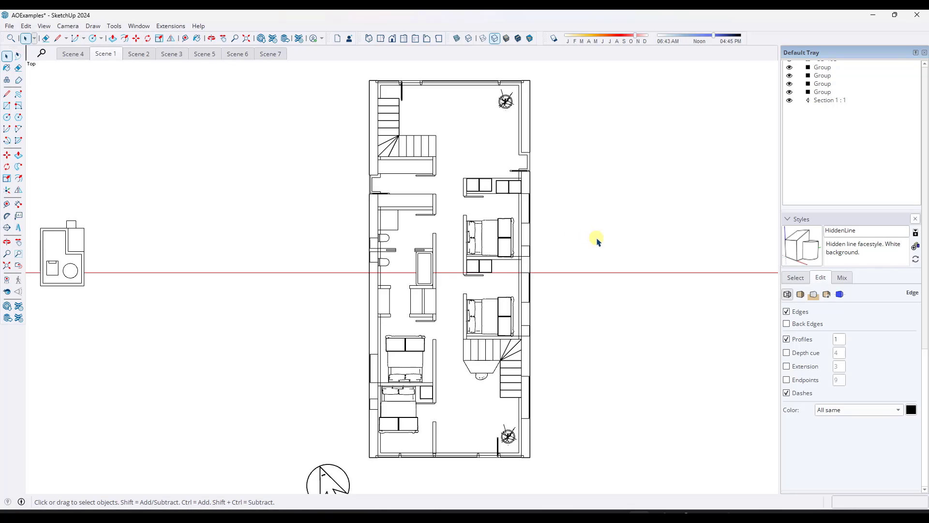
scroll(532, 245, up, 10)
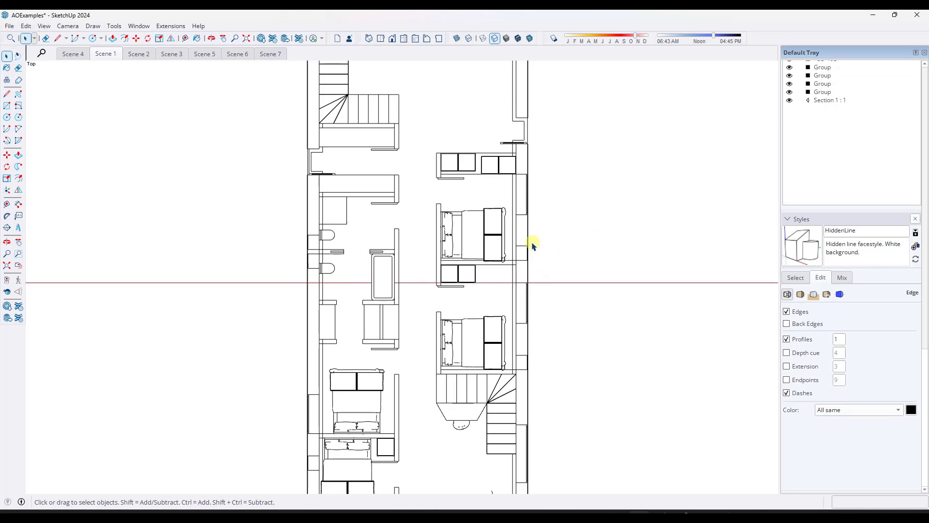
scroll(450, 211, up, 1)
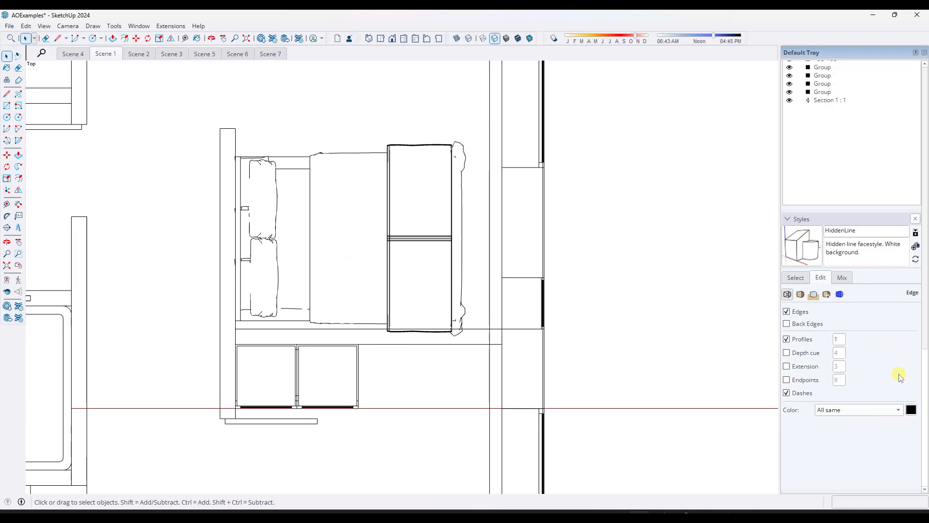
click(801, 294)
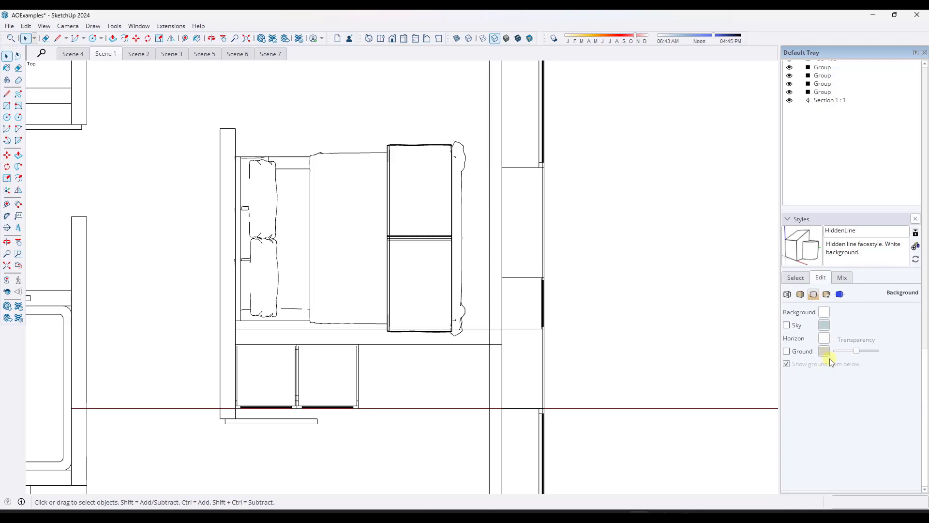
click(801, 294)
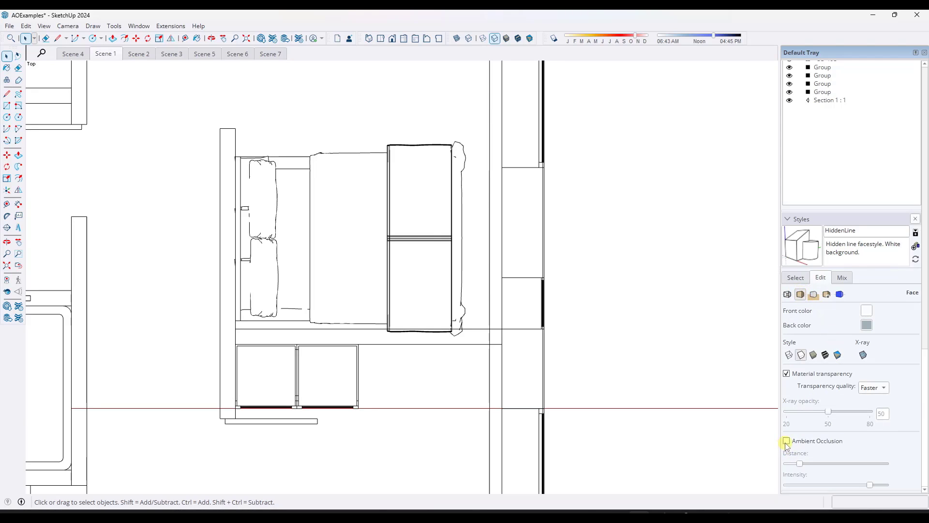
click(787, 441)
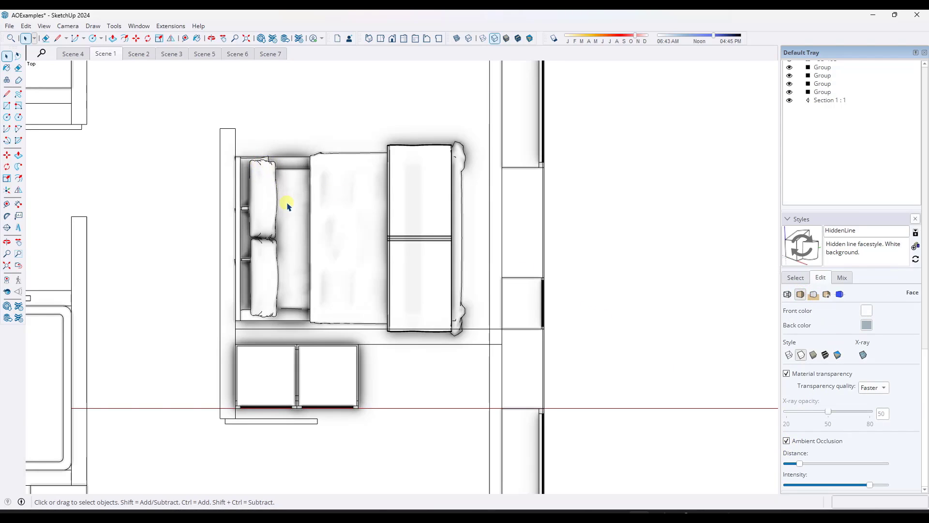
Examine the ambient occlusion around the beds and cabinets in the floor plan at close and distant zoom levels
scroll(401, 270, down, 6)
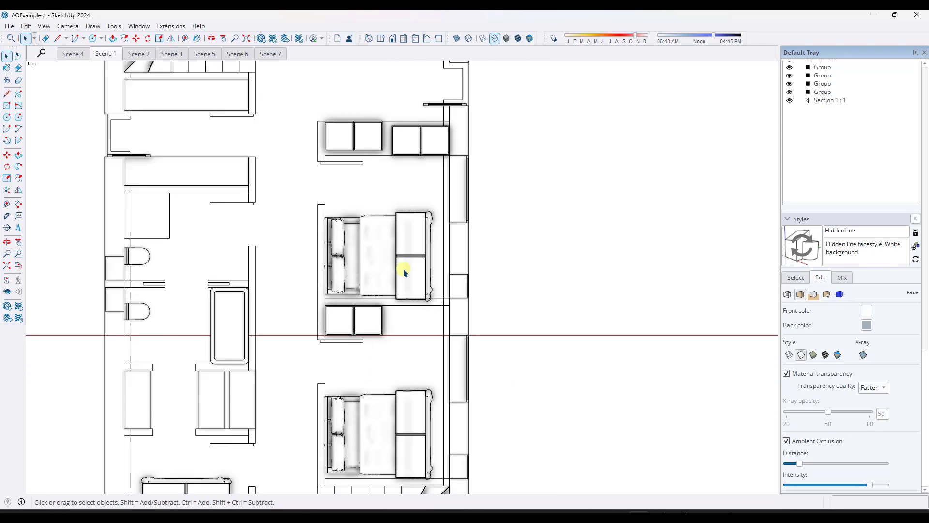
scroll(397, 261, down, 2)
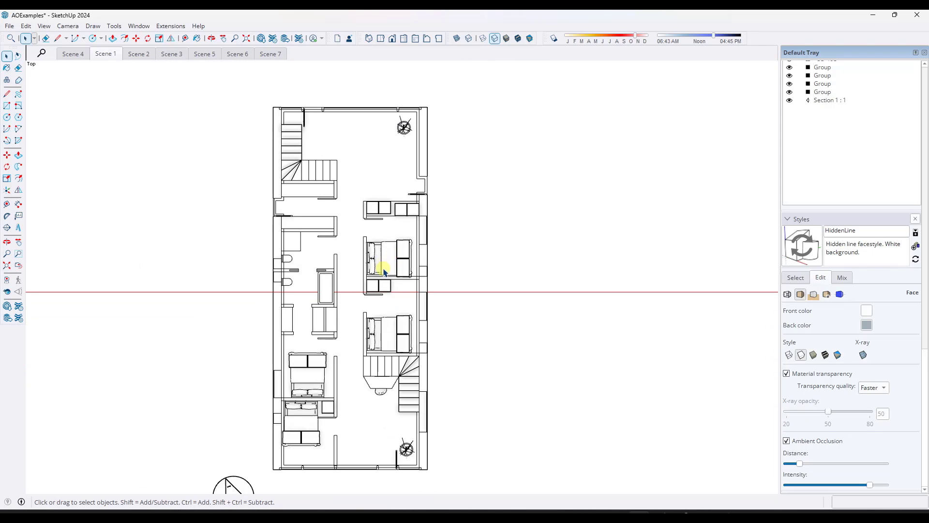
scroll(394, 257, up, 6)
scroll(394, 258, up, 4)
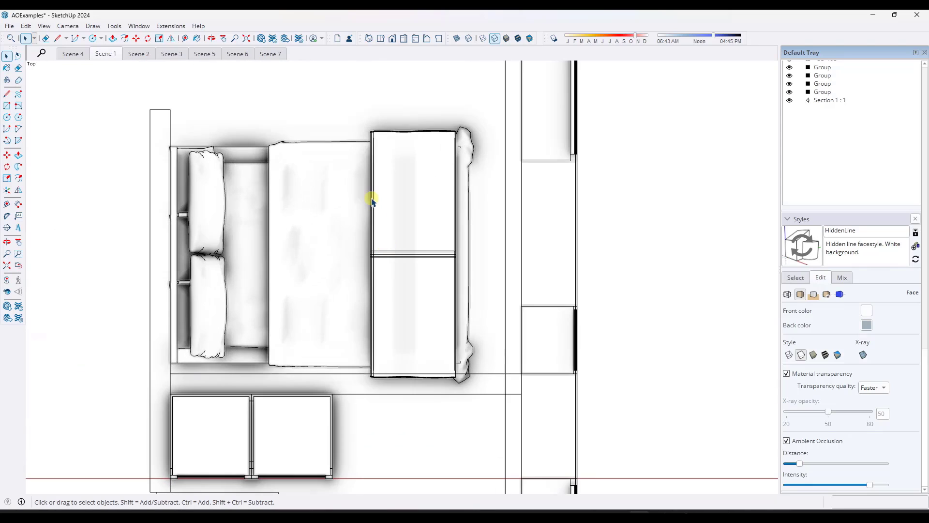
scroll(352, 224, down, 8)
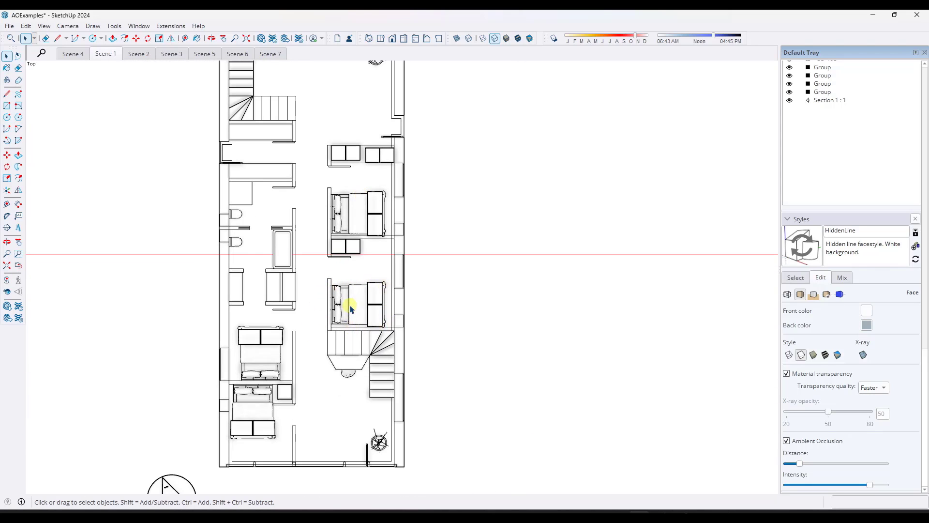
scroll(352, 305, up, 3)
scroll(355, 305, up, 4)
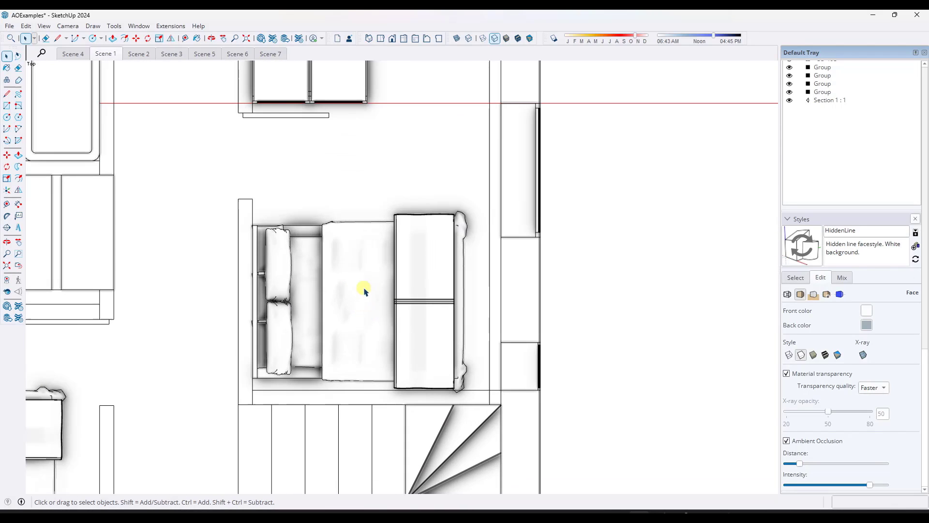
scroll(382, 291, down, 5)
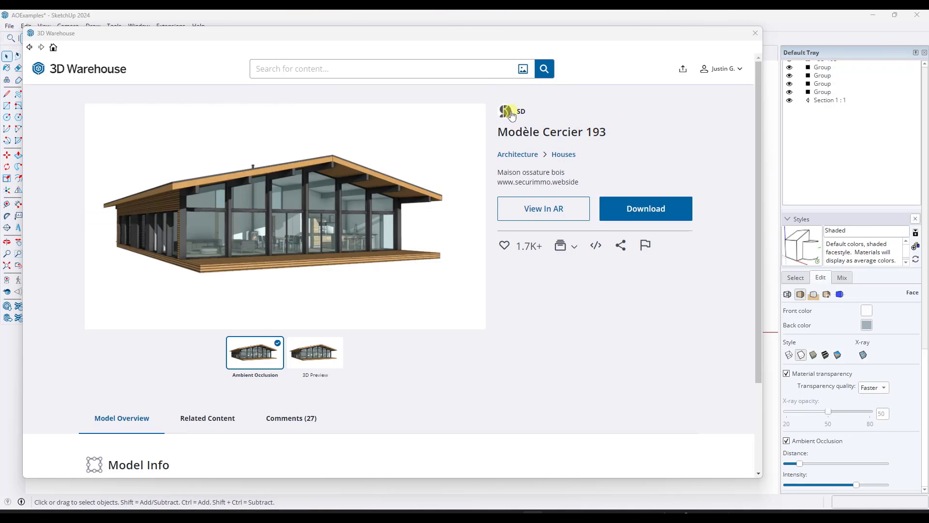
Close the 3D Warehouse page, compare the front elevation with ambient occlusion off and on, and restore the Scene 2 view
click(754, 34)
scroll(542, 221, up, 1)
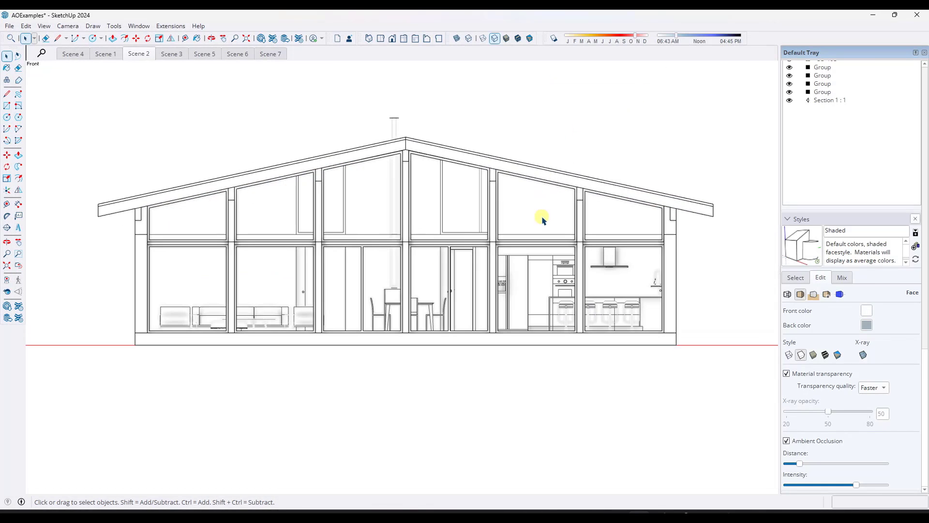
click(786, 441)
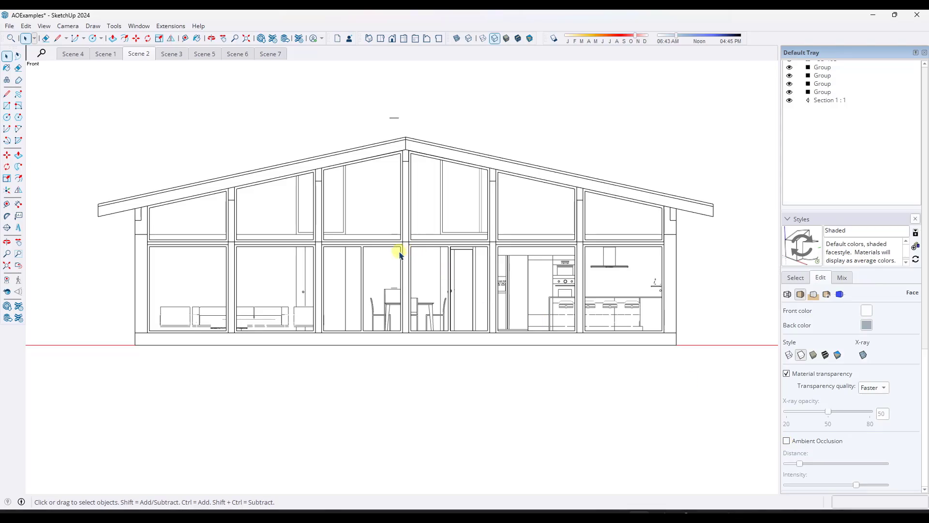
middle_drag(397, 255, 459, 260)
click(135, 55)
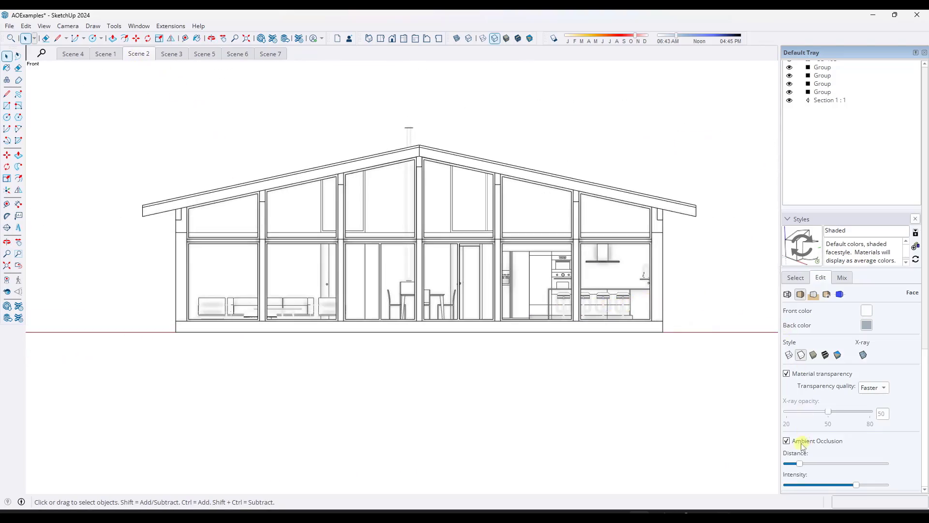
Raise the elevation's ambient occlusion distance to about half and its intensity to about 95%
drag(802, 465, 823, 465)
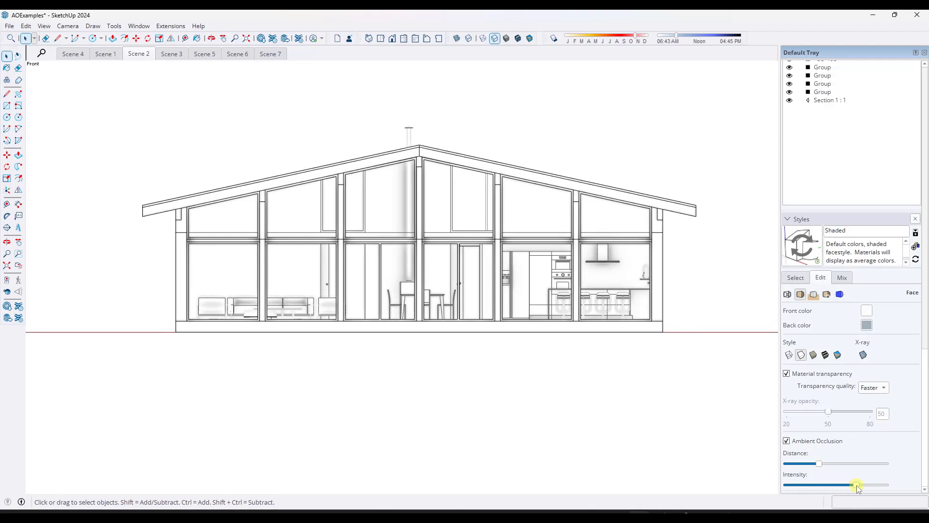
mouse_move(868, 485)
mouse_down()
mouse_move(830, 484)
mouse_move(873, 485)
mouse_up()
mouse_move(820, 466)
mouse_down()
mouse_move(850, 467)
mouse_move(826, 467)
mouse_move(840, 468)
mouse_up()
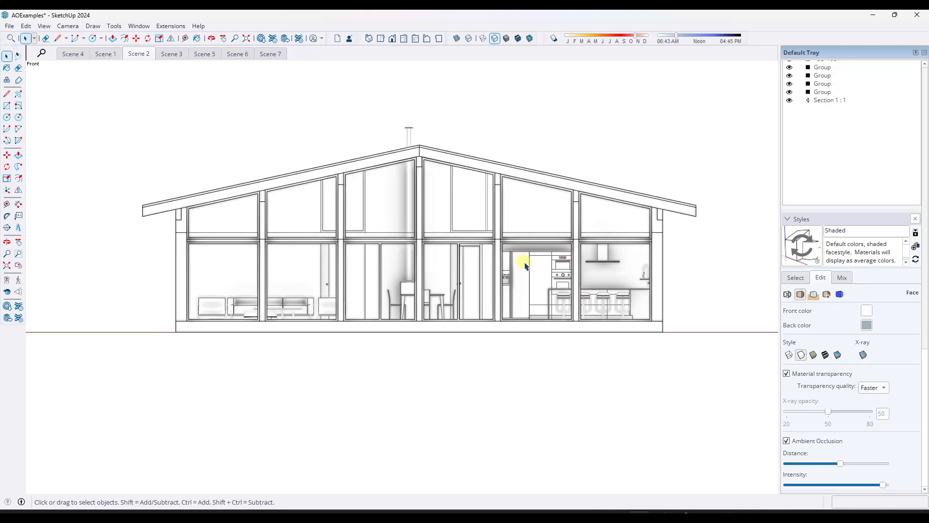
Turn on shadows with an early-afternoon sun and compare the house with ambient occlusion off and on
click(555, 39)
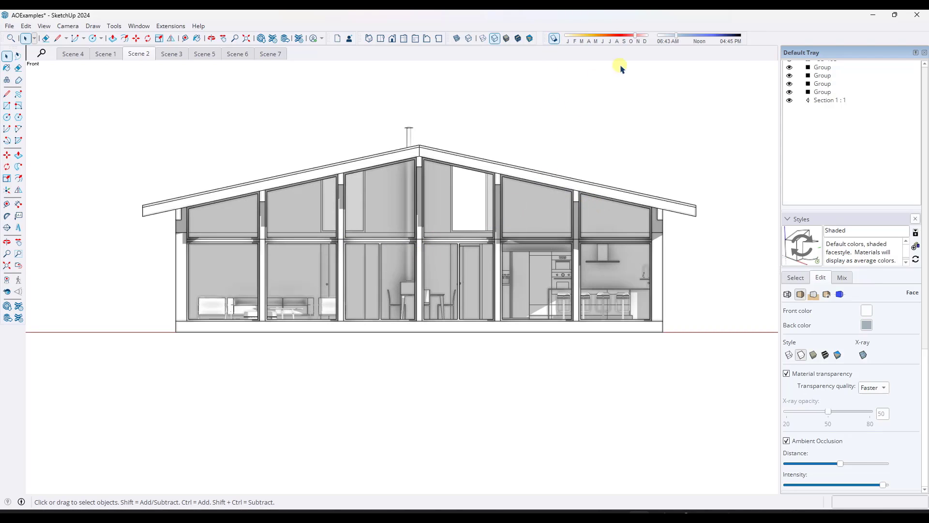
drag(692, 37, 711, 37)
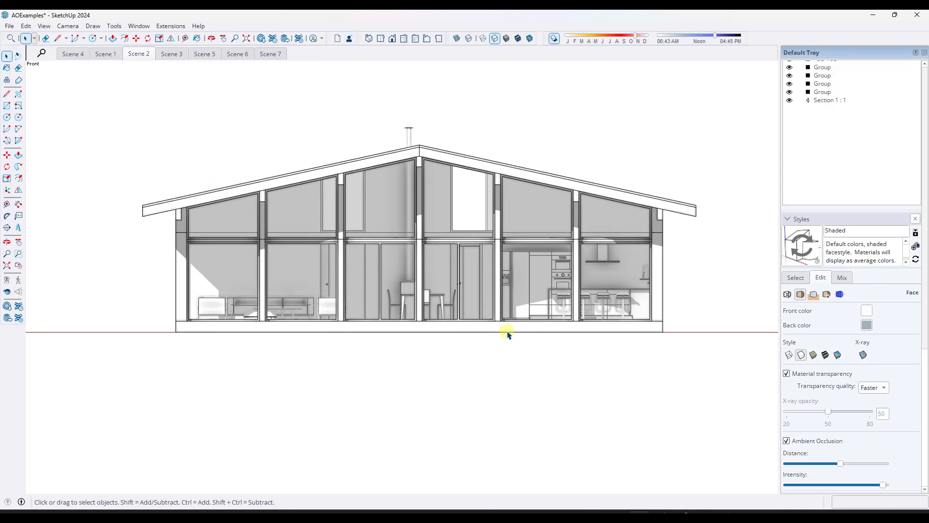
click(786, 440)
click(786, 441)
click(786, 441)
click(786, 441)
middle_drag(391, 242, 504, 239)
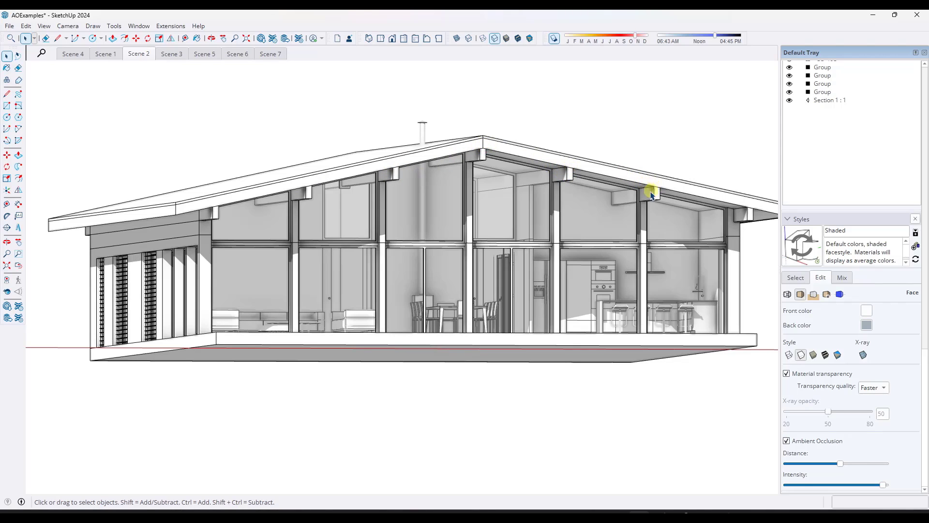
middle_drag(568, 265, 526, 272)
key(space)
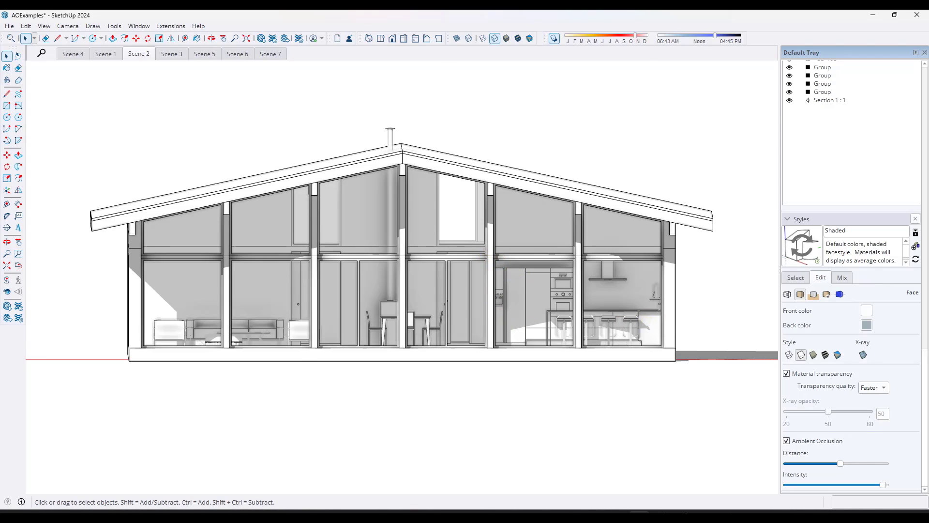
Switch to Scene 3, enable ambient occlusion for the gabled house after comparing it off and on, and lower the distance to about one sixth
key(Page_Down)
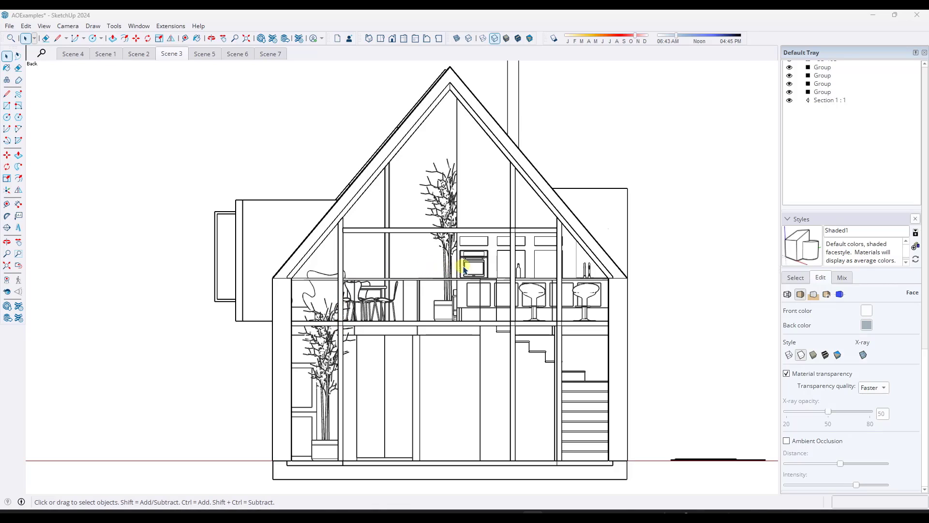
click(787, 441)
click(786, 441)
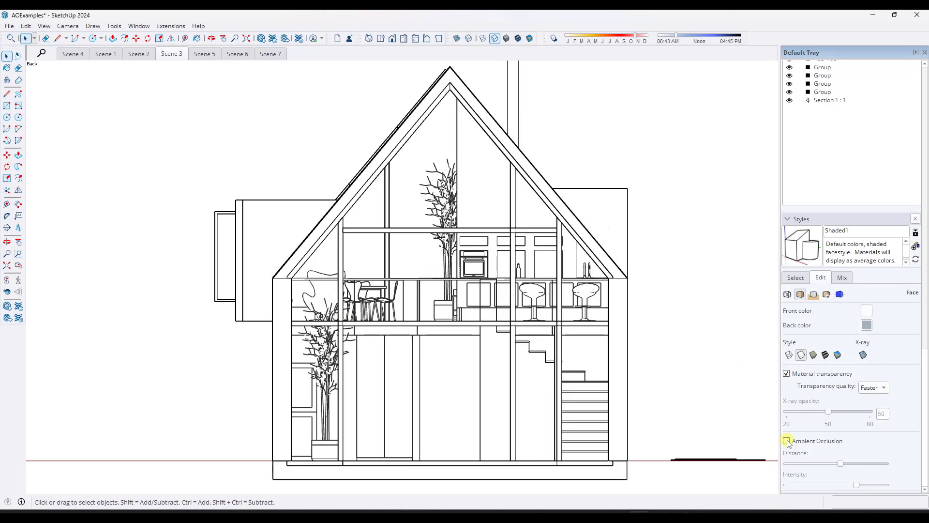
click(787, 441)
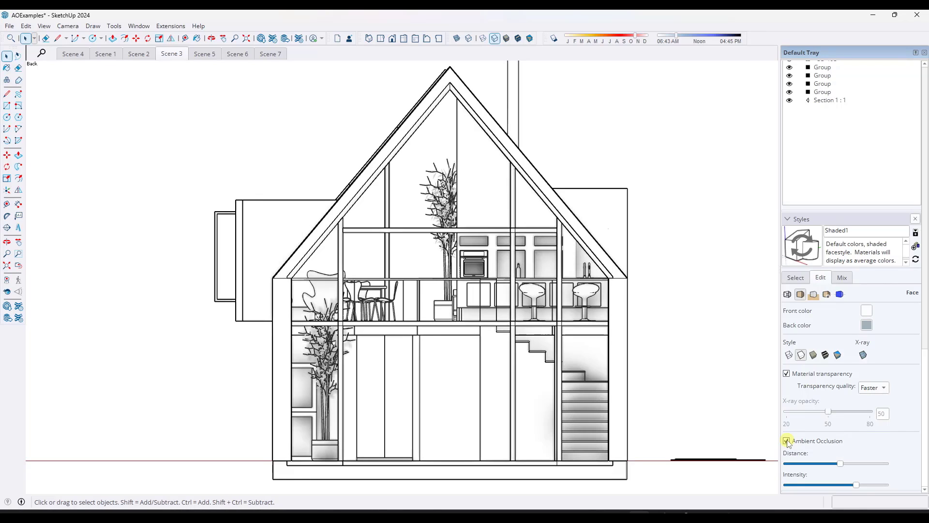
mouse_move(841, 465)
mouse_down()
mouse_move(797, 471)
mouse_move(816, 477)
mouse_move(803, 477)
mouse_up()
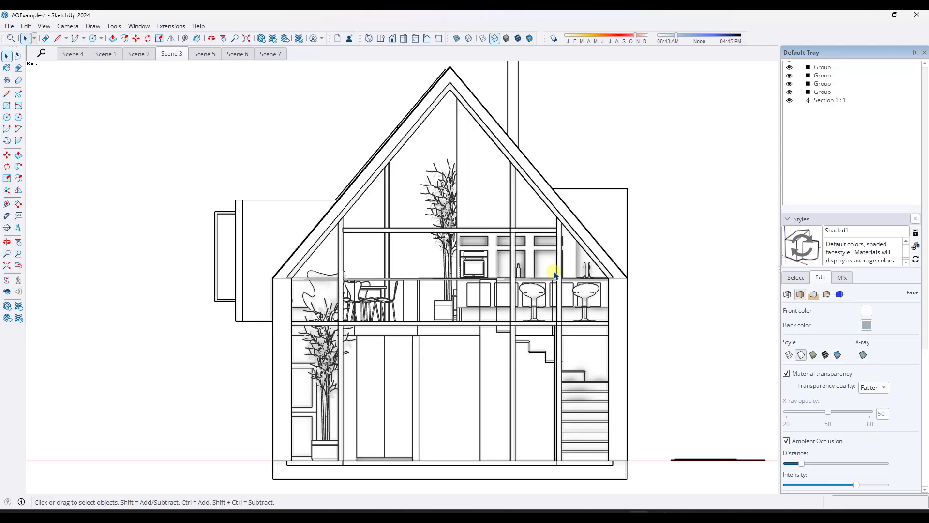
Apply the Colored Clay style from the Ambient Occlusion style collection
click(796, 278)
click(848, 291)
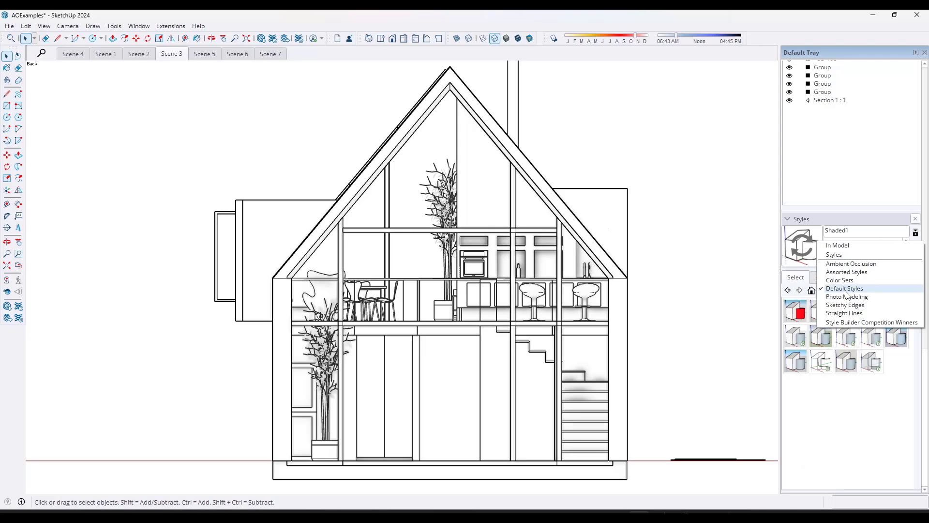
click(851, 264)
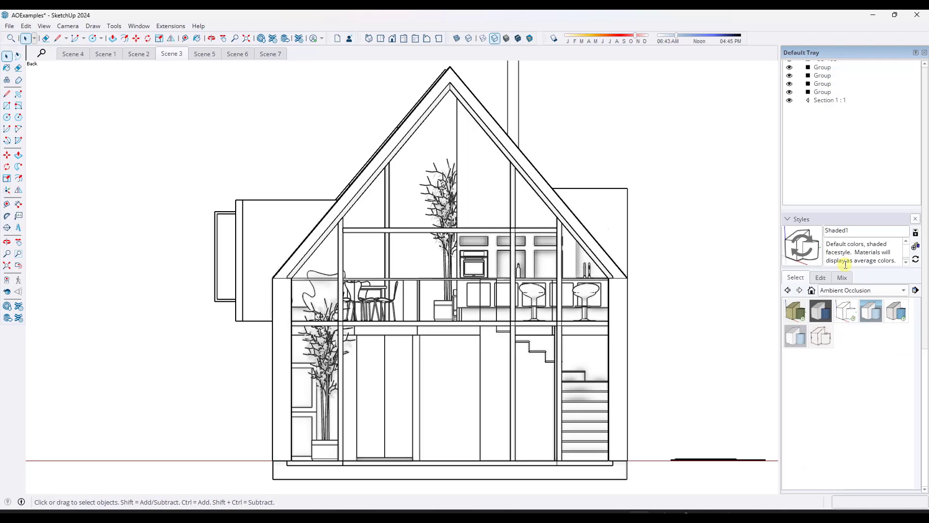
click(797, 311)
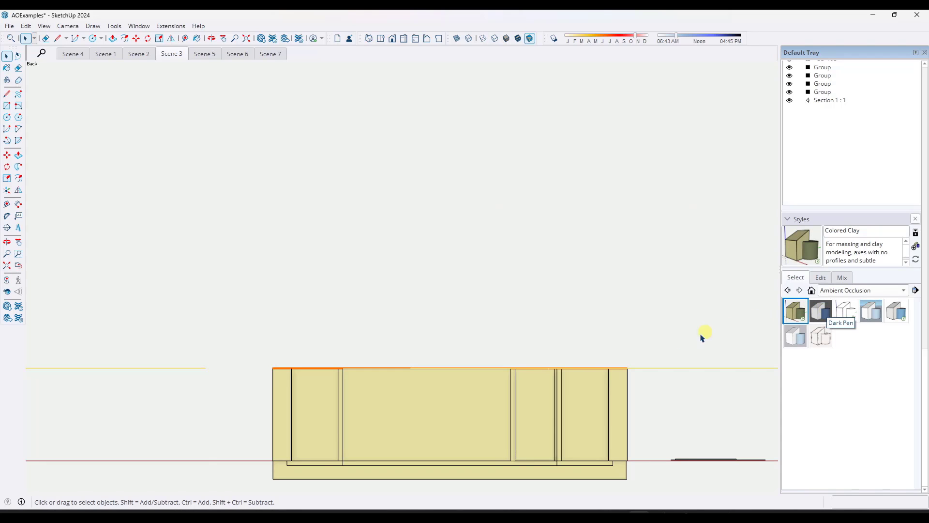
Examine the wall and roof construction detail in the Colored Clay style from close up
scroll(614, 350, down, 6)
middle_drag(593, 327, 556, 370)
scroll(604, 358, down, 5)
scroll(663, 349, up, 5)
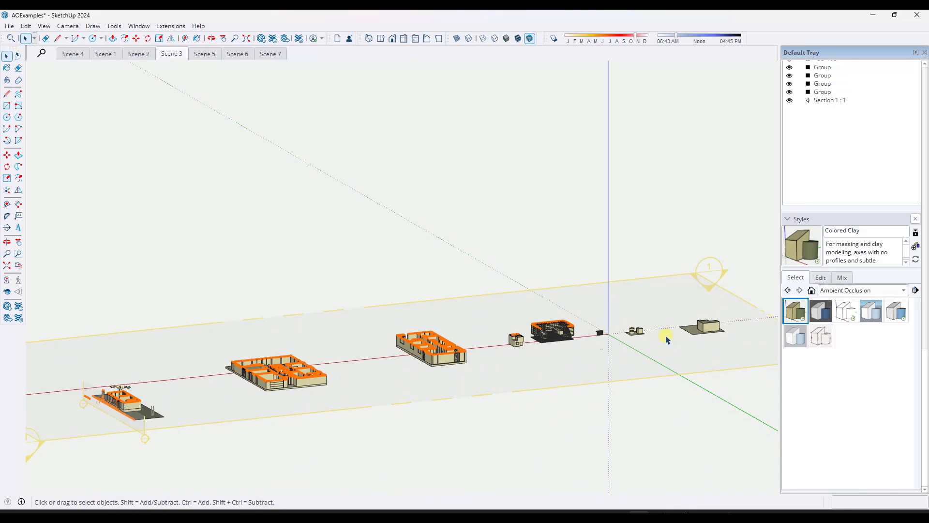
scroll(660, 340, up, 3)
middle_drag(660, 340, 509, 353)
scroll(108, 348, up, 10)
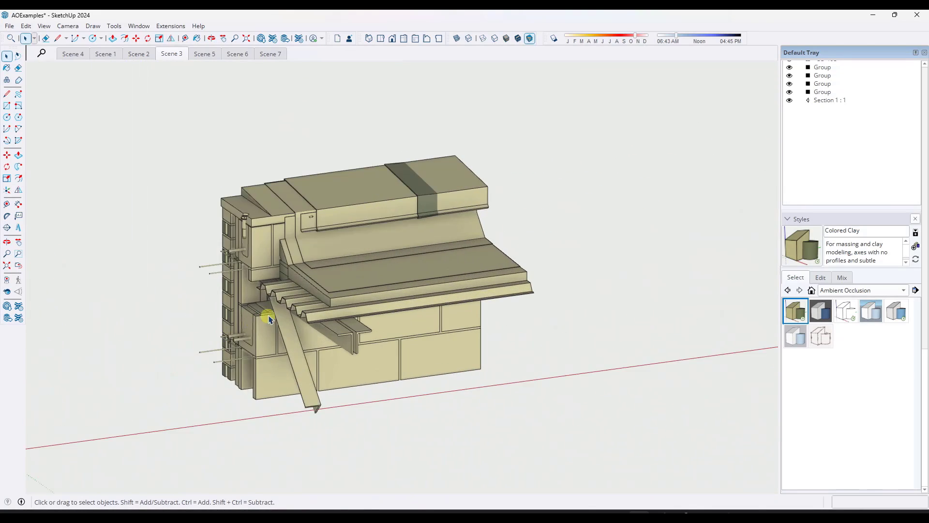
middle_drag(274, 316, 410, 263)
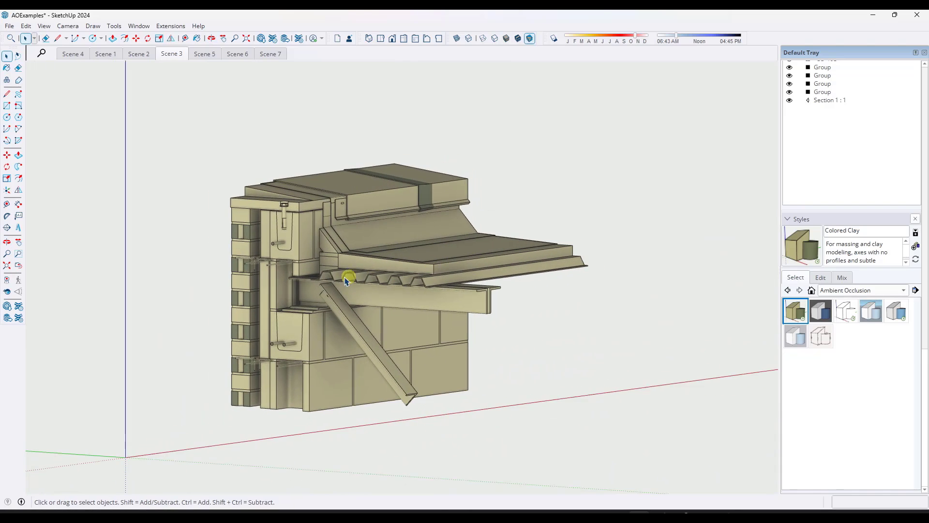
Try the remaining Ambient Occlusion styles on the wall detail, including Details, Exterior, Interior, Pencil and Paper, and Stained Sketch
scroll(328, 285, up, 1)
click(821, 311)
click(847, 312)
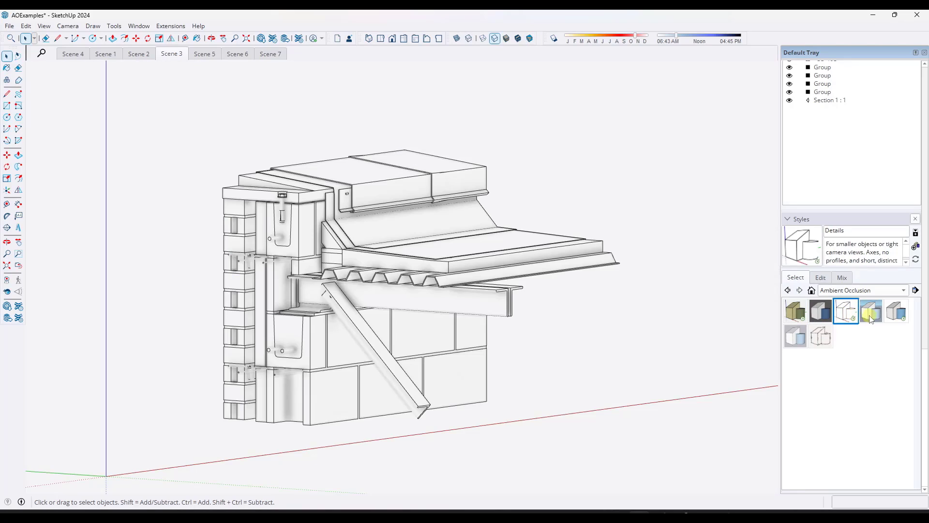
click(876, 317)
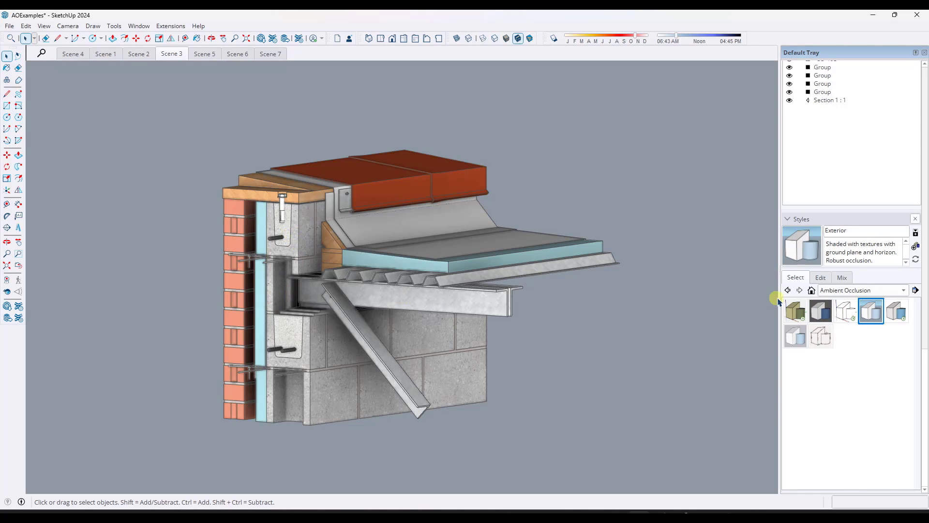
click(897, 312)
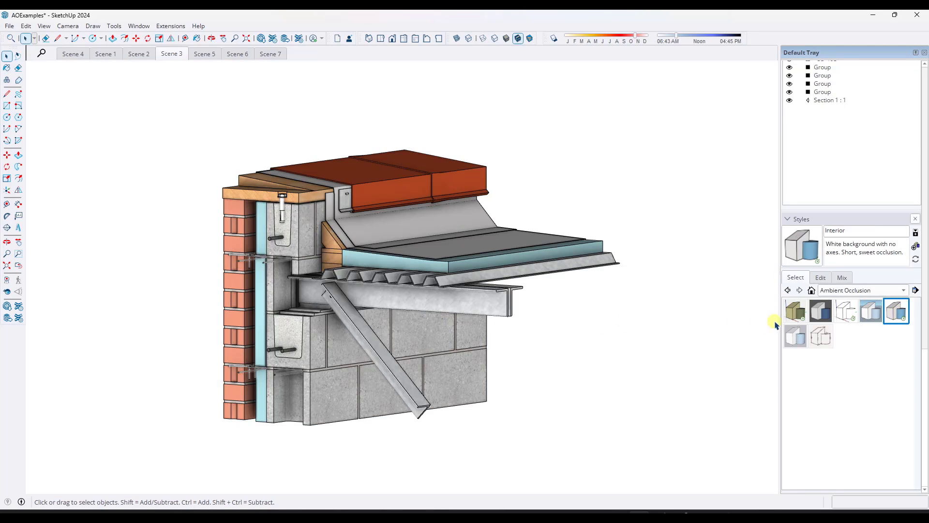
click(791, 338)
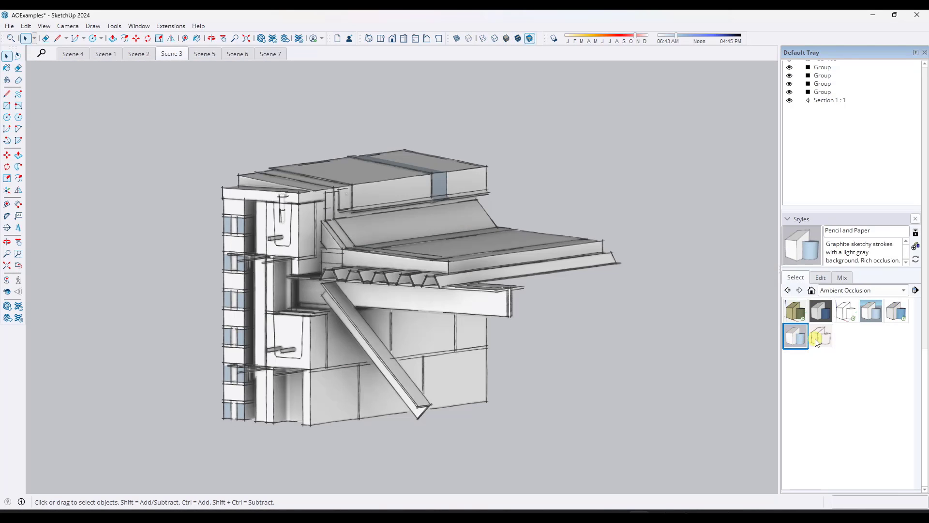
click(818, 341)
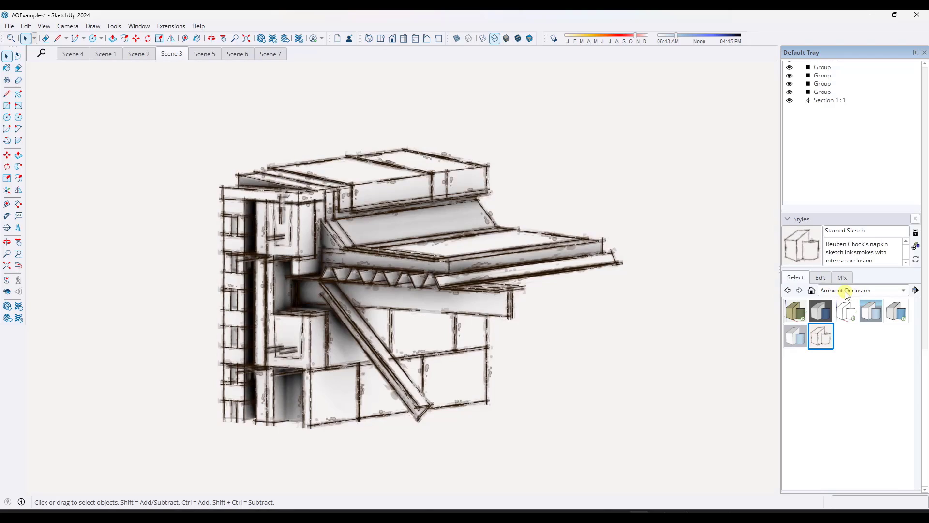
Apply the Scribble on Masonite style from the Assorted Styles collection and enable ambient occlusion in it
click(846, 293)
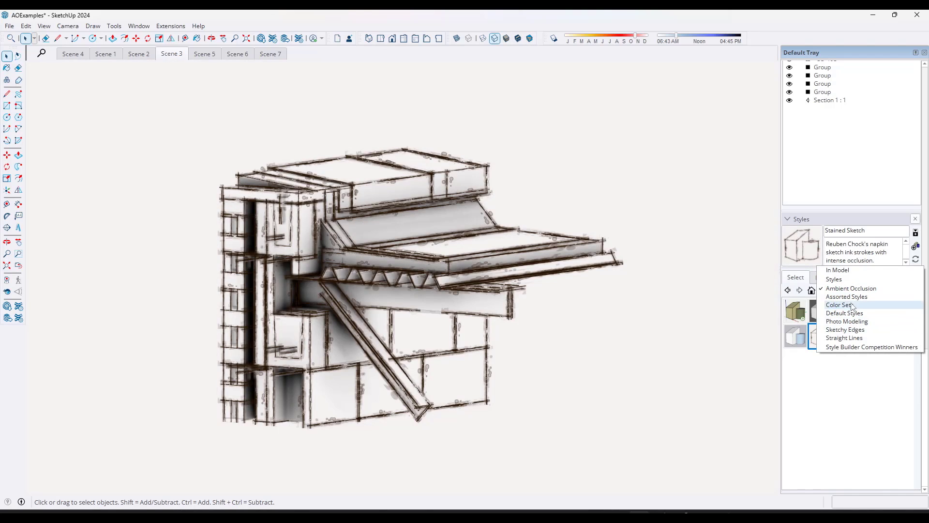
click(849, 297)
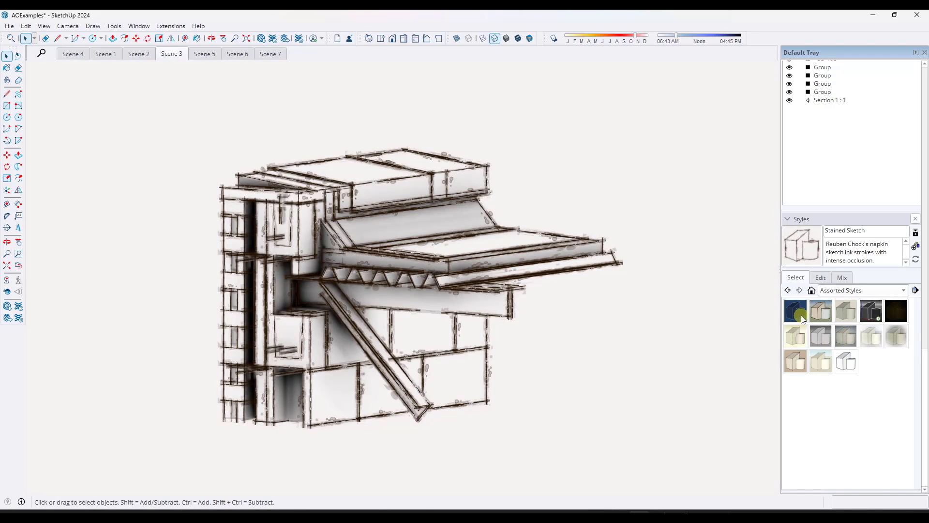
click(796, 362)
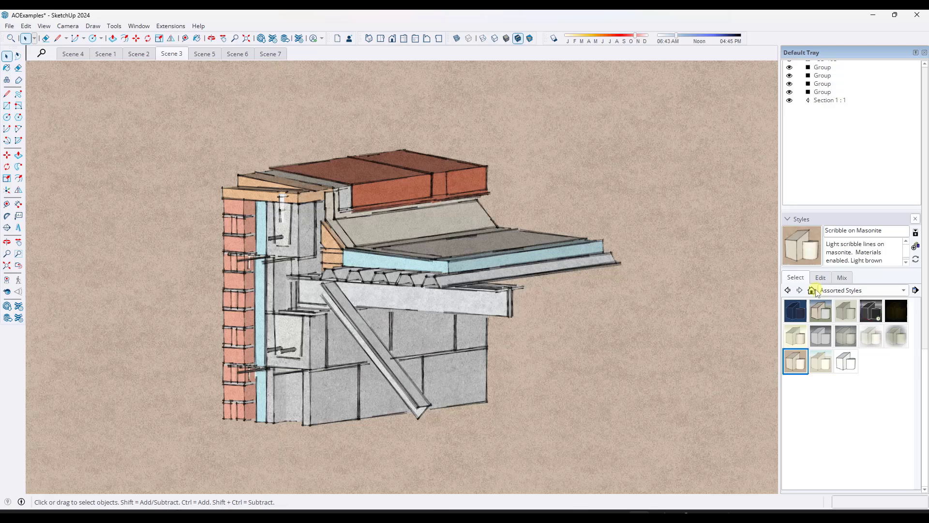
click(819, 277)
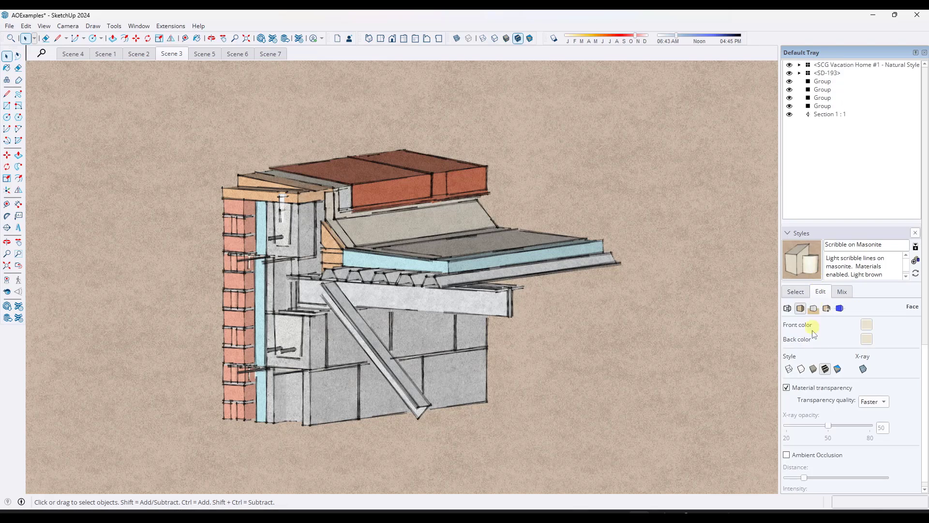
click(785, 456)
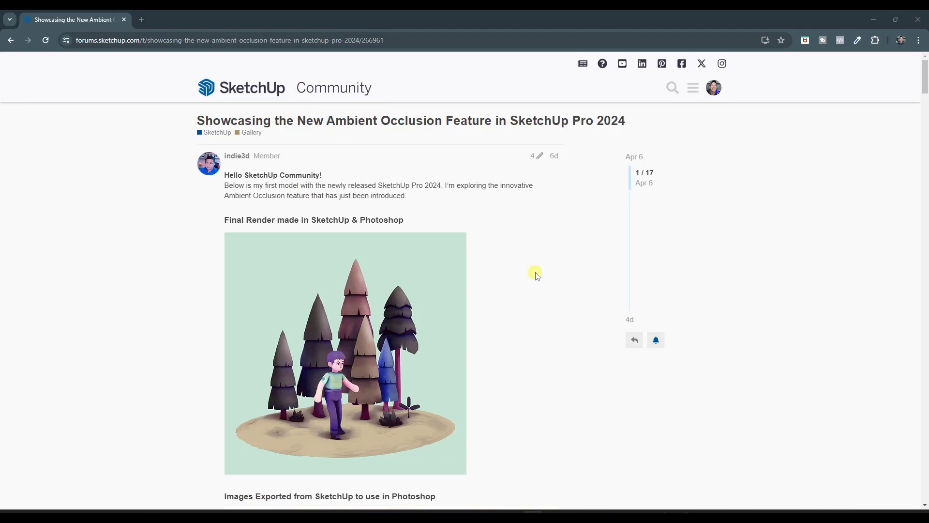
In the browser, look through the SketchUp Community post showcasing ambient occlusion, including its images exported for Photoshop and the first reply
scroll(540, 271, down, 1)
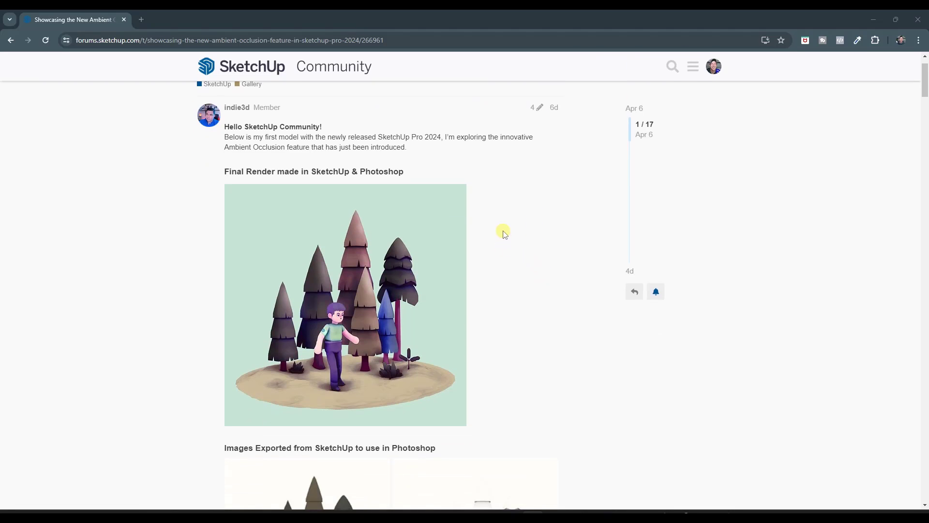
scroll(503, 232, down, 5)
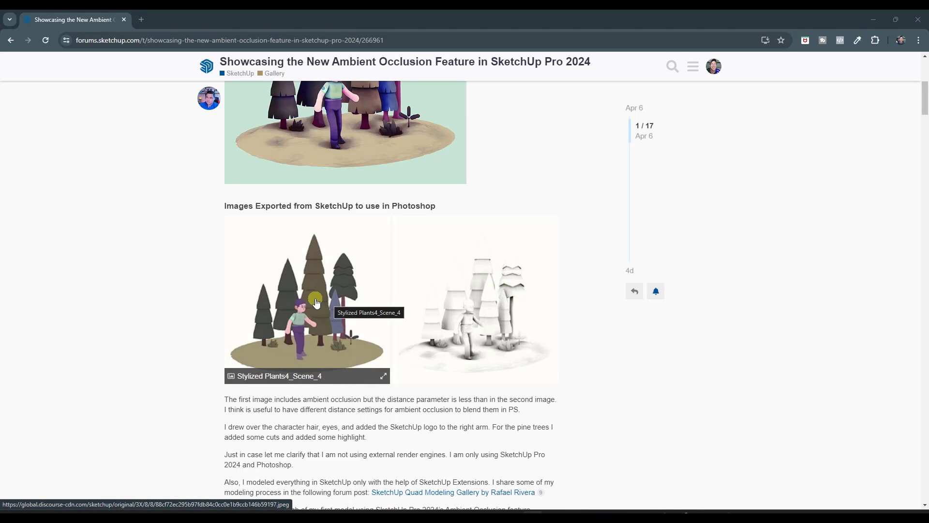
scroll(330, 309, down, 2)
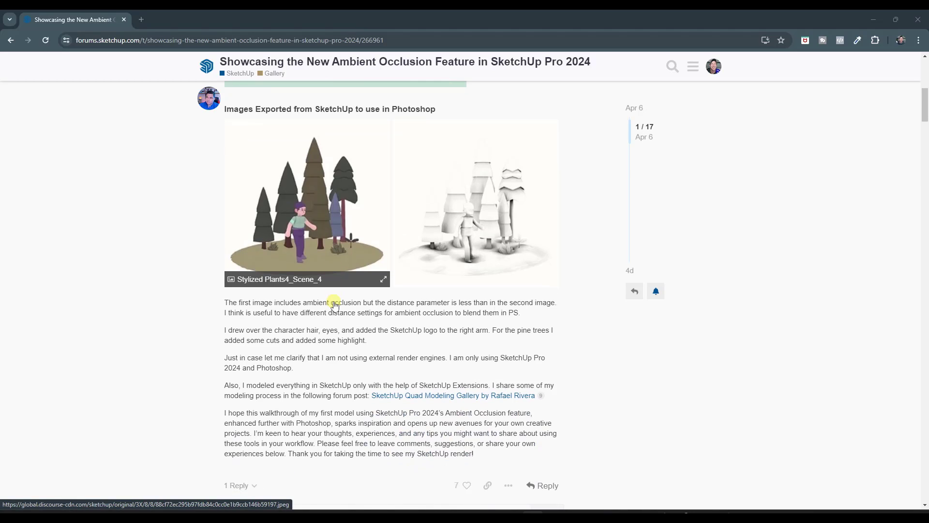
scroll(348, 206, down, 6)
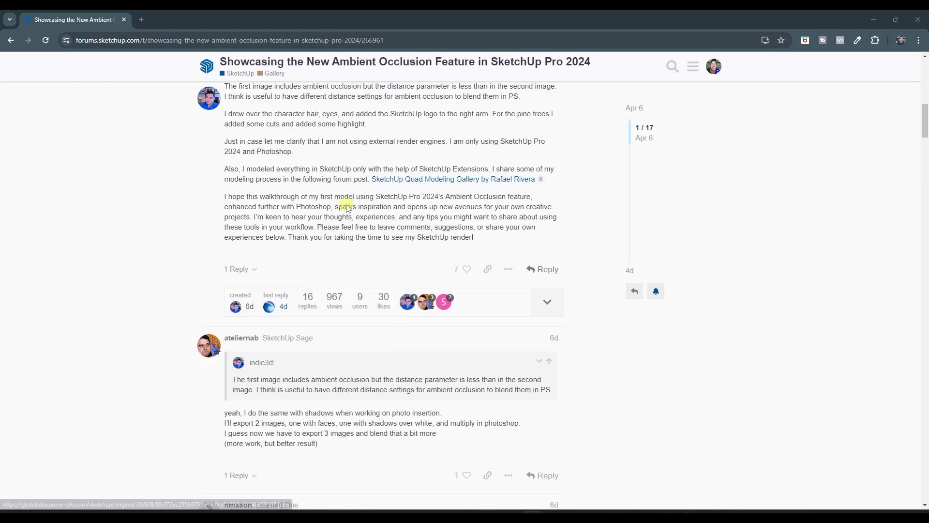
scroll(346, 207, down, 2)
scroll(334, 213, up, 8)
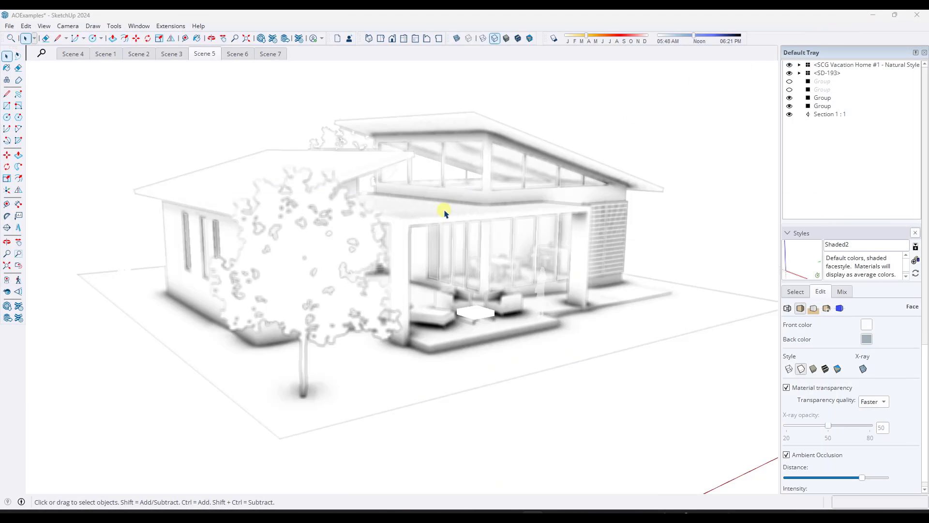
Back in SketchUp, compare the Scene 6 and Scene 7 house views, check Scene 7's edge settings, and return to Scene 5
click(246, 57)
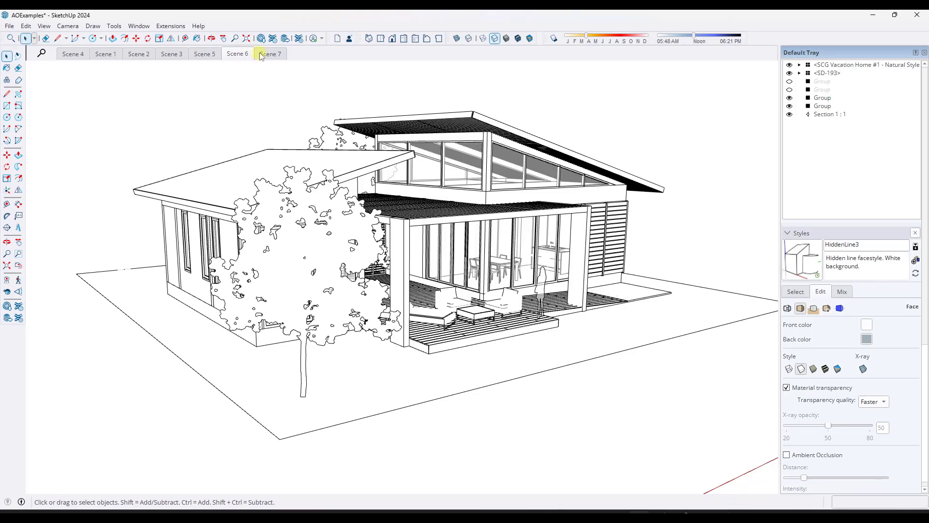
click(267, 54)
click(238, 55)
click(271, 53)
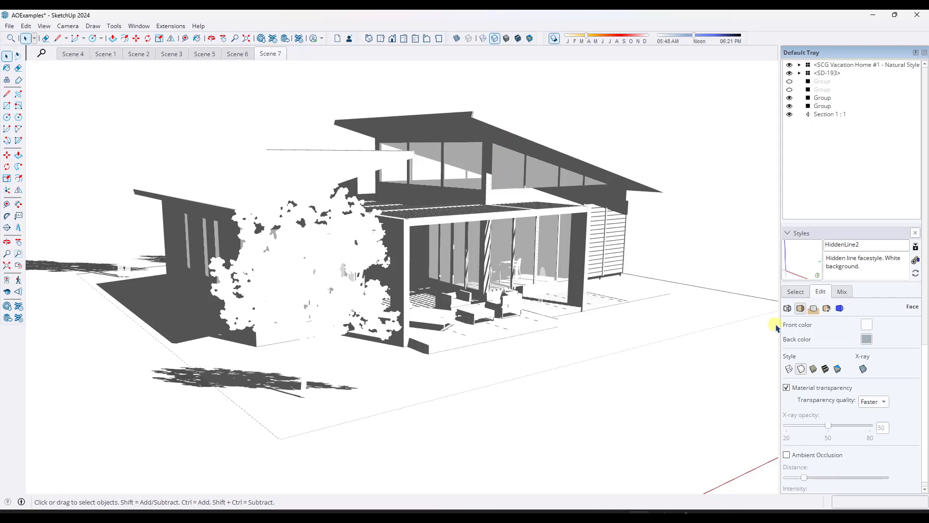
click(789, 308)
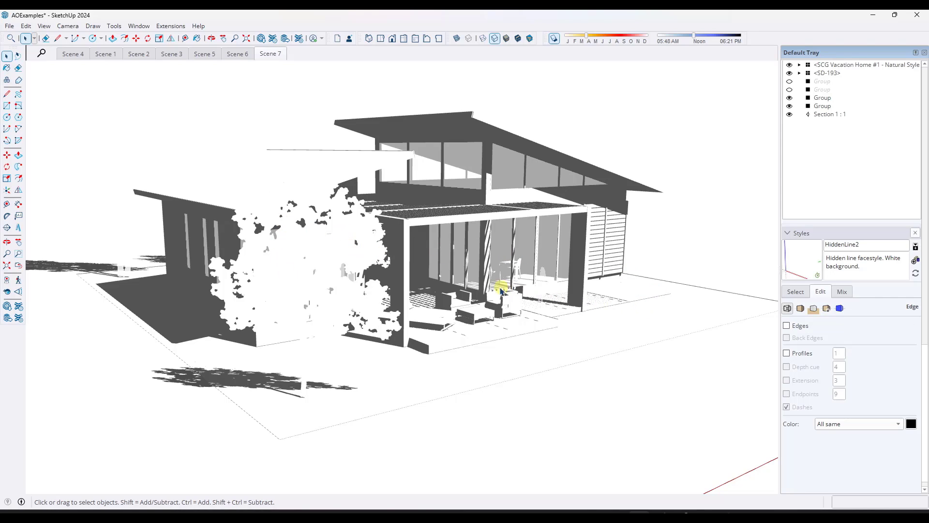
click(203, 54)
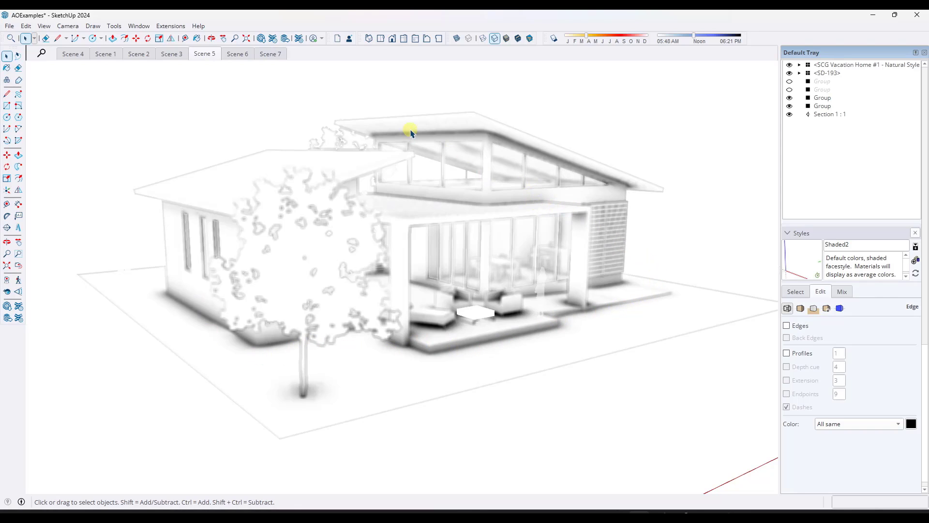
Open the 2D graphic export for Scene 5 and review its image size and rendering options without changing them
click(9, 27)
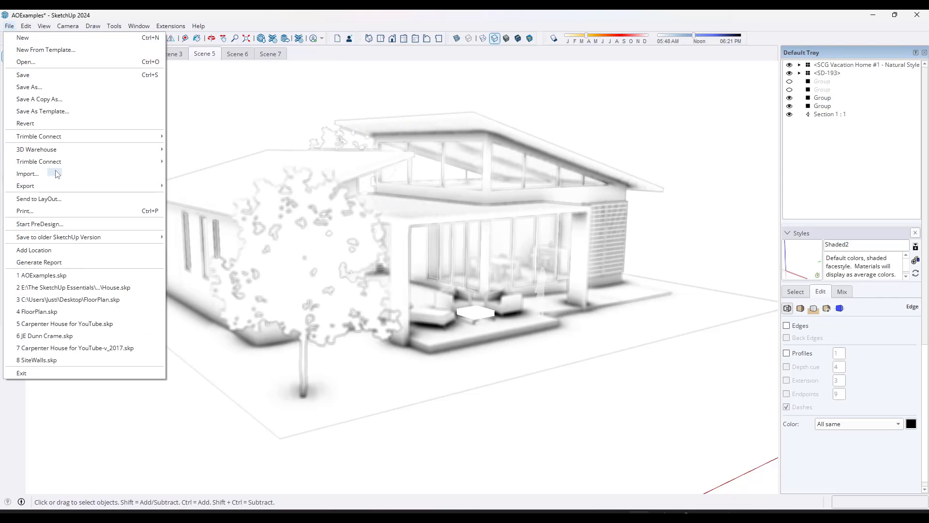
mouse_move(52, 187)
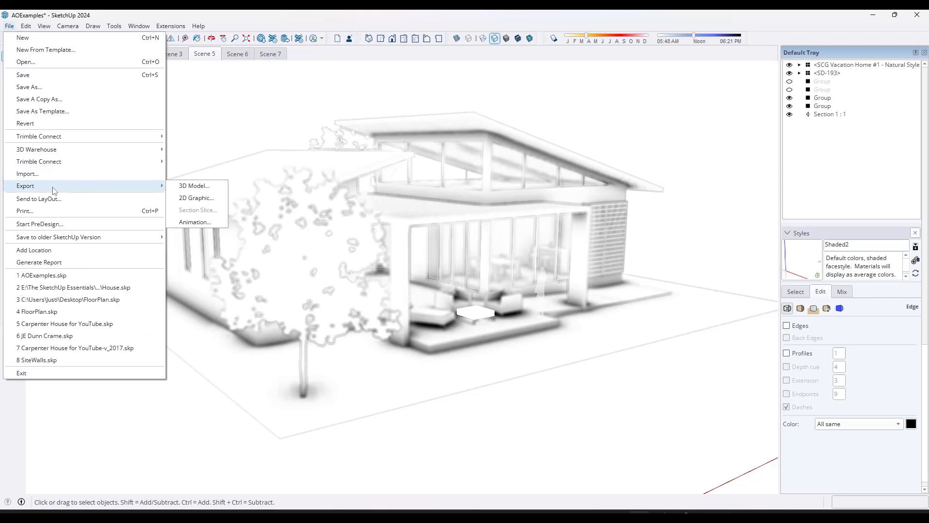
click(195, 198)
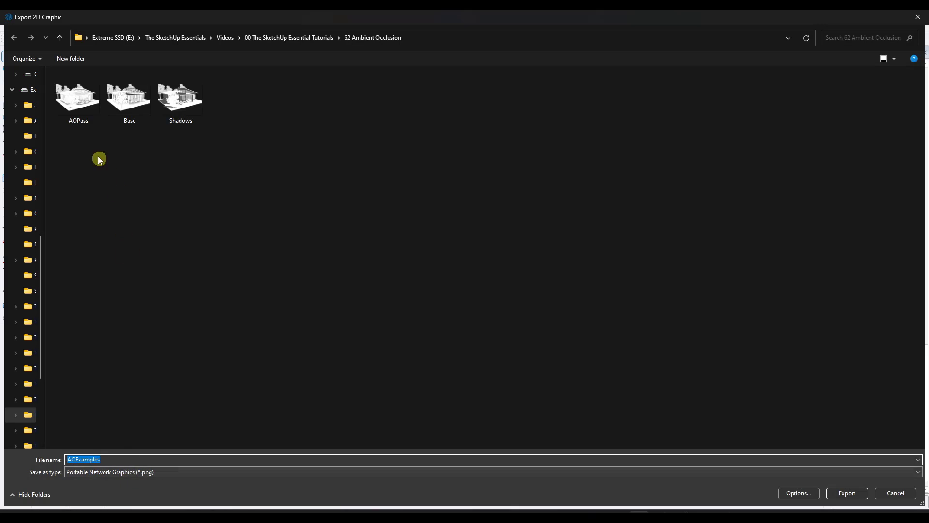
click(797, 493)
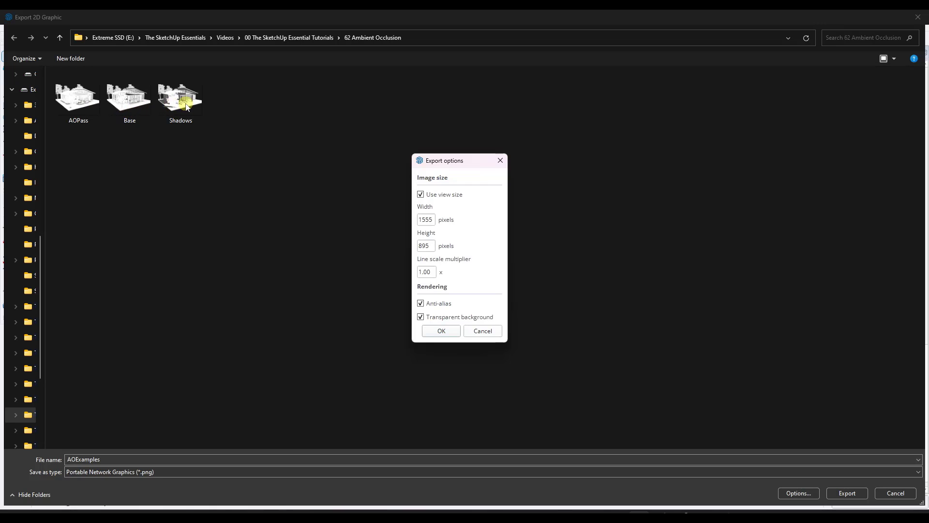
click(482, 332)
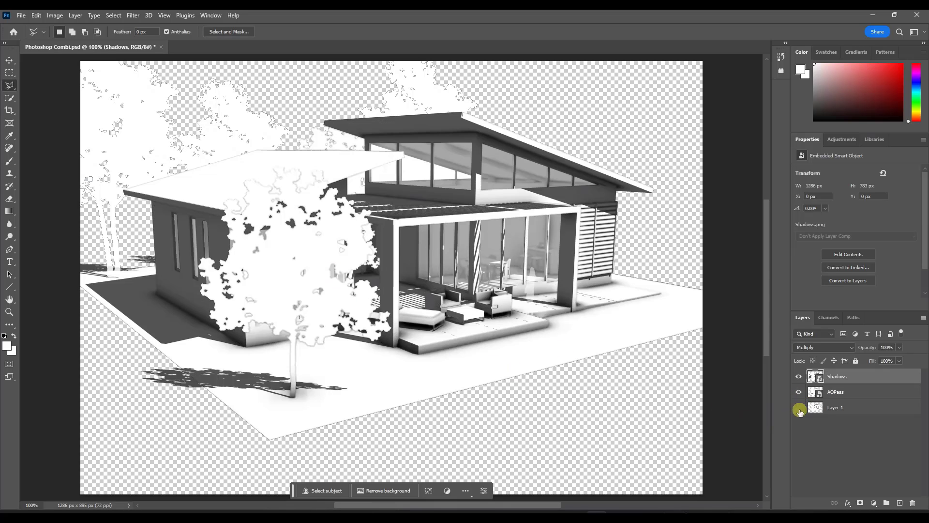
In Photoshop, make Layer 1 of the house composite visible and set its blend mode to Multiply
click(799, 407)
click(799, 392)
click(798, 393)
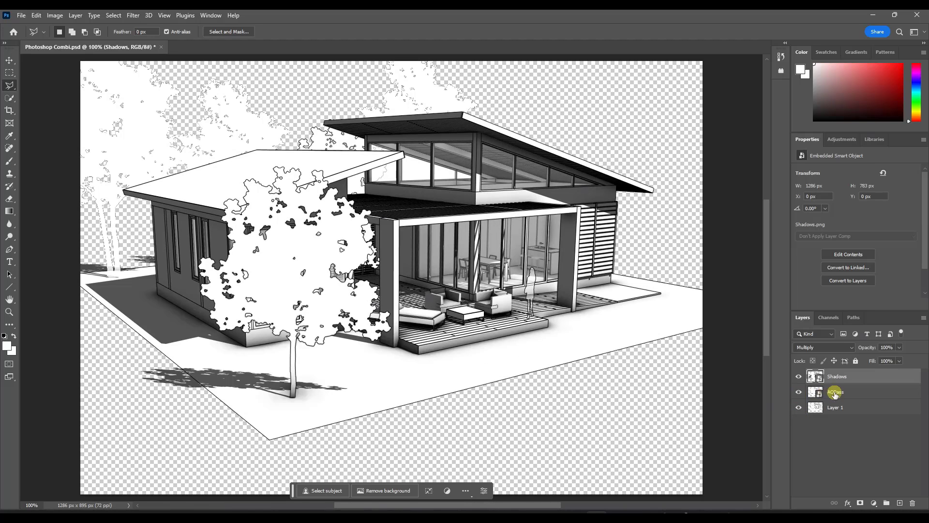
click(834, 408)
click(821, 346)
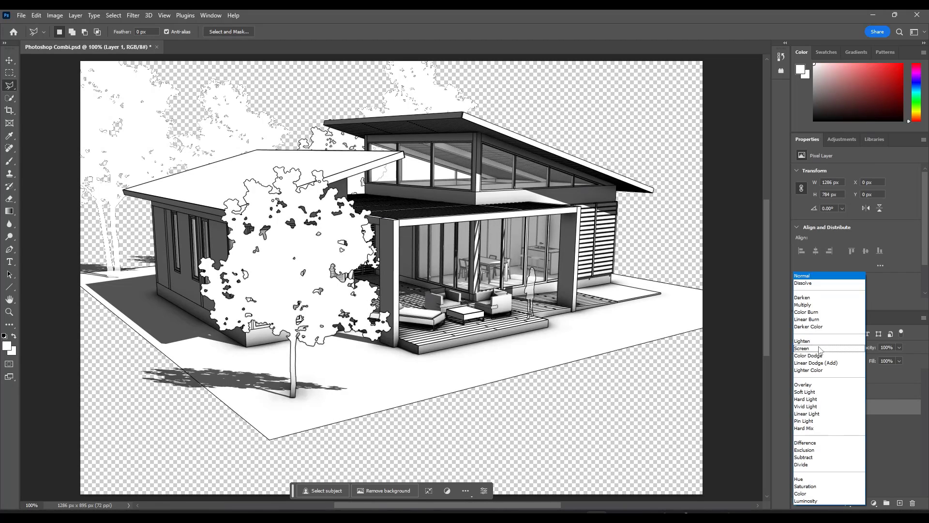
click(812, 303)
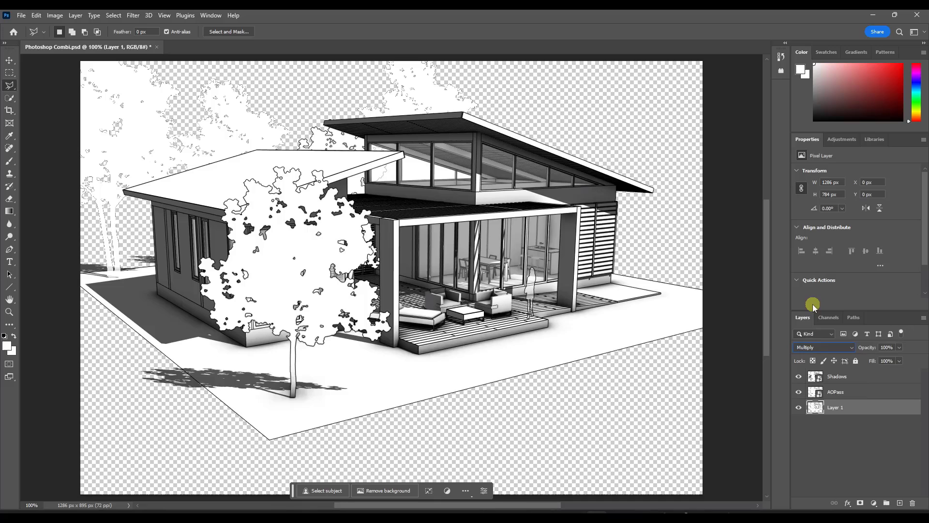
Compare the house composite with the AOPass layer and the Shadows layer each hidden and shown
click(838, 396)
click(837, 381)
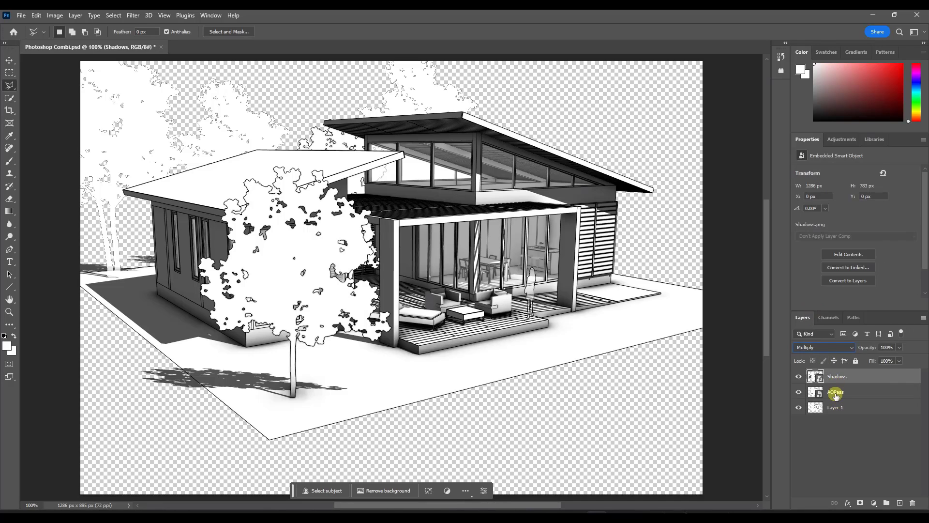
click(836, 391)
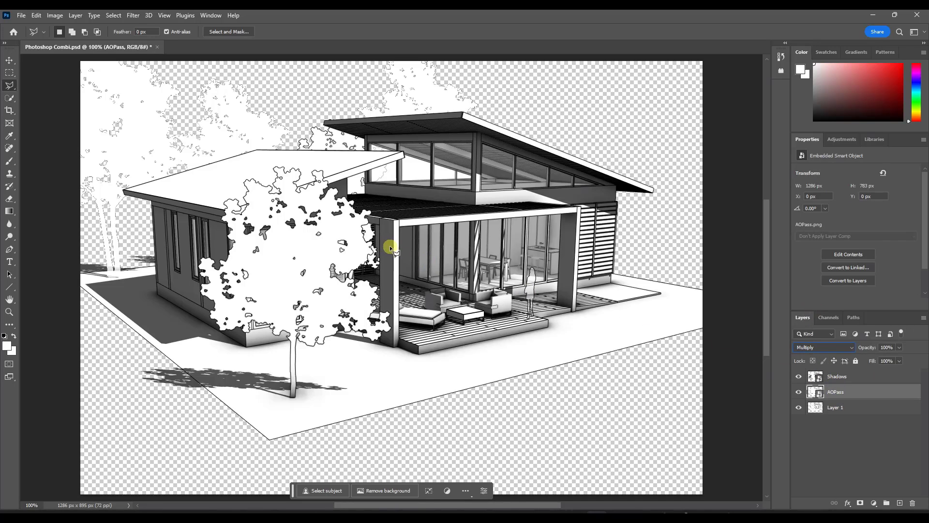
click(799, 391)
click(799, 392)
click(799, 376)
click(799, 376)
click(799, 377)
click(799, 377)
Compare the Shadows layer in Normal and Multiply blend modes, leaving it on Multiply
click(829, 377)
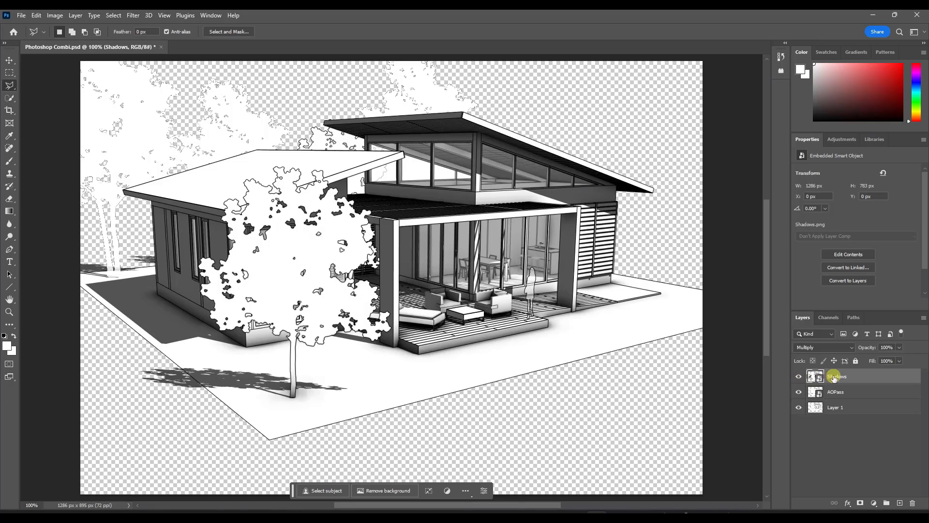
click(820, 348)
click(822, 279)
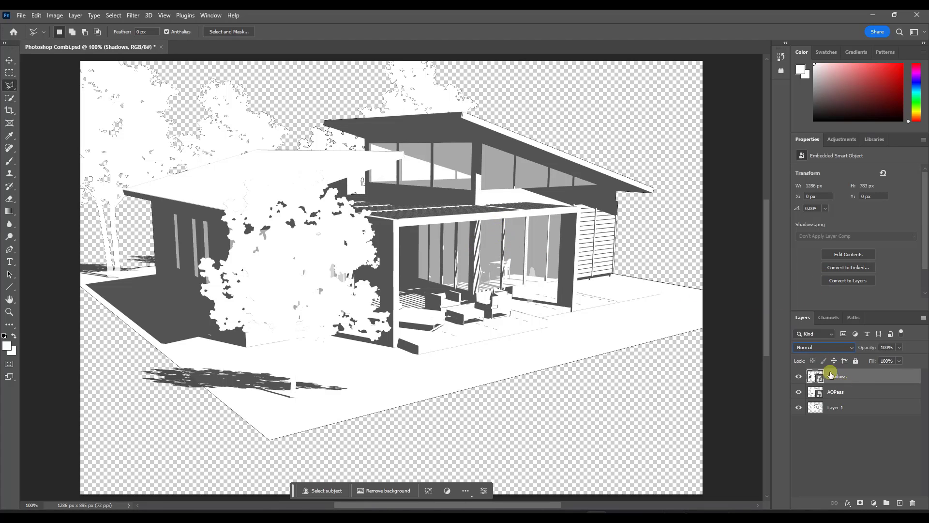
click(823, 348)
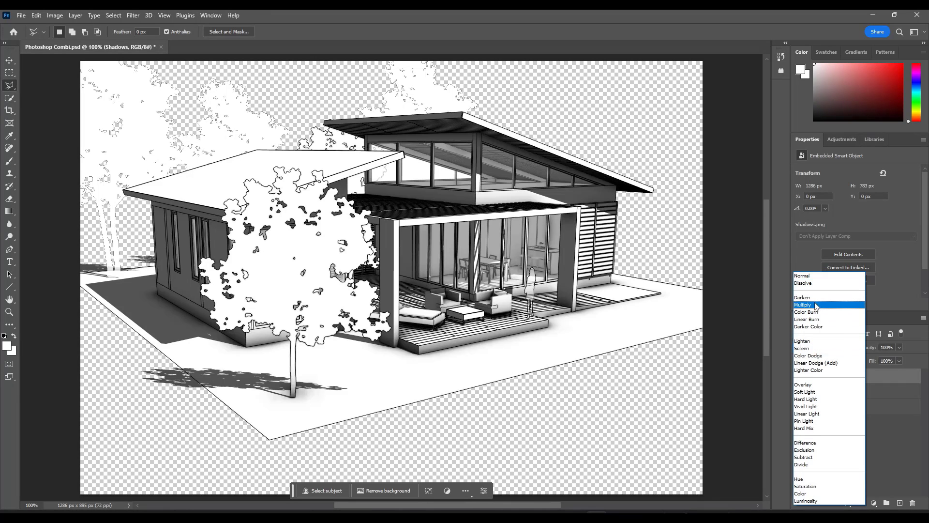
click(817, 305)
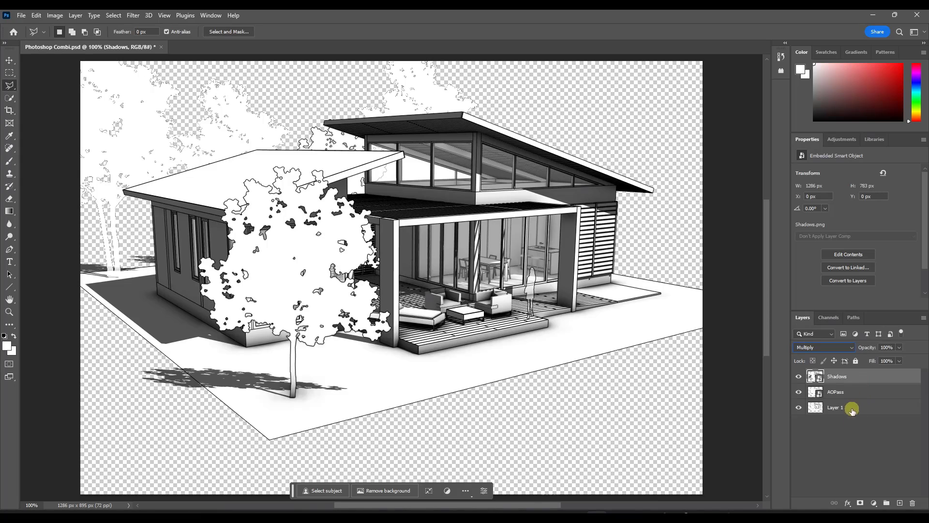
Add a Brightness/Contrast adjustment layer above the Shadows layer
click(873, 503)
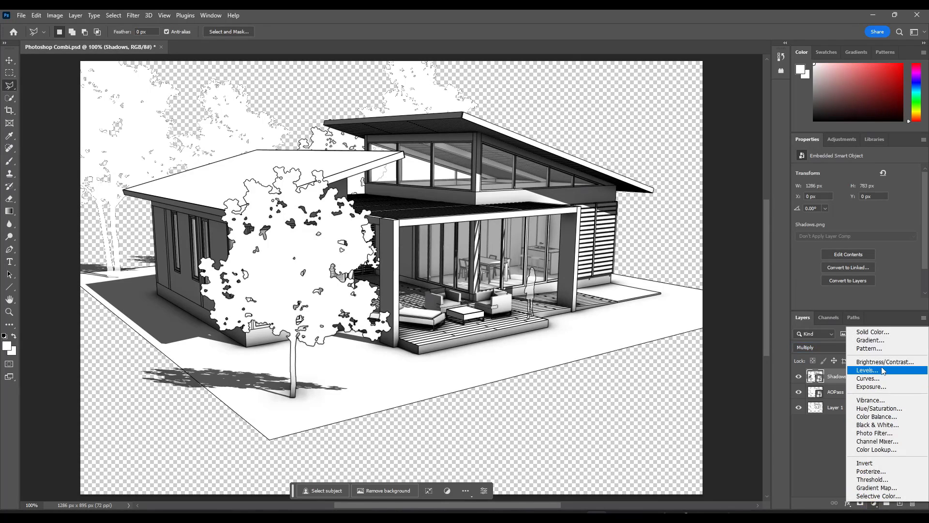
click(884, 362)
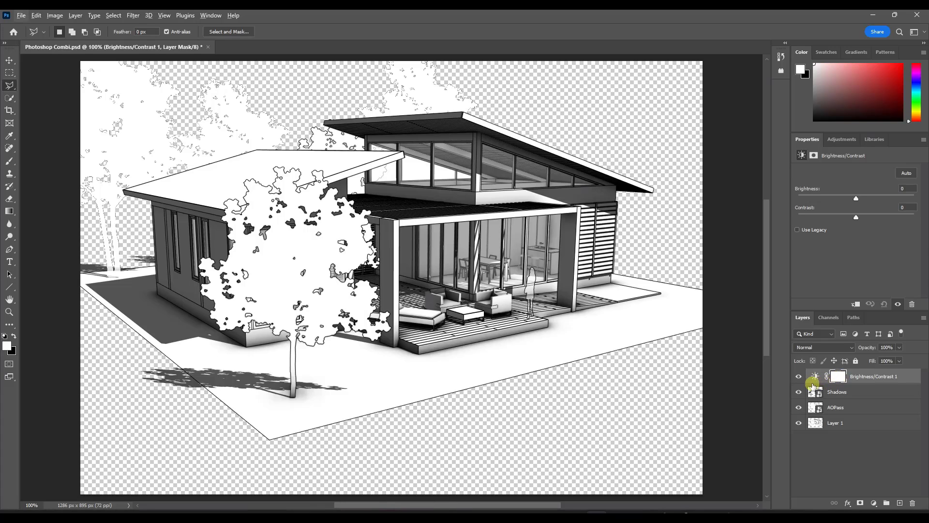
Clip the Brightness/Contrast 1 adjustment to the Shadows layer so it affects only that layer
click(838, 377)
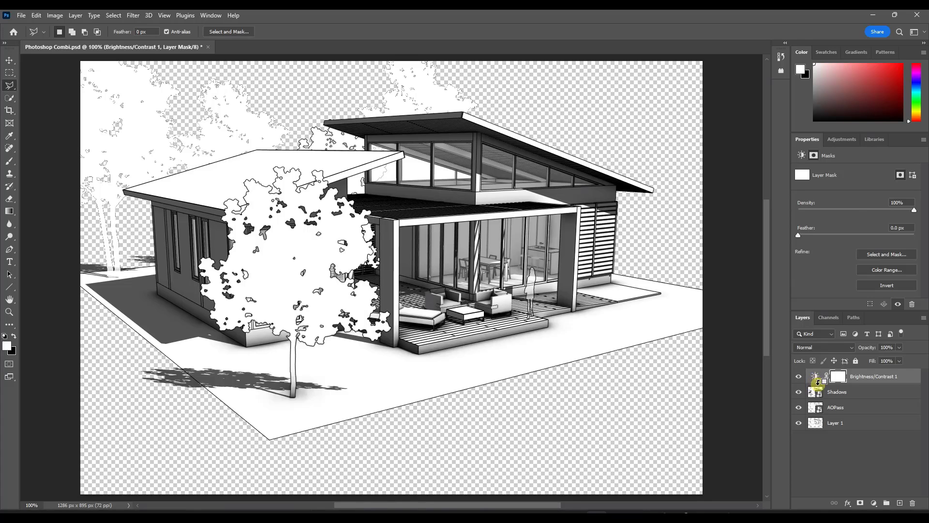
alt+click(817, 382)
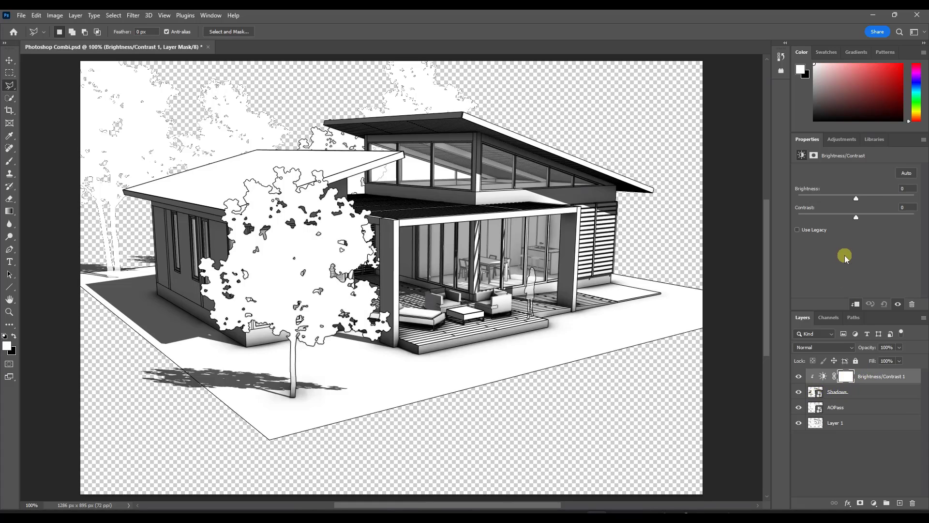
Add a Brightness/Contrast adjustment clipped to the AOPass layer, with brightness -56 and contrast 68
click(840, 407)
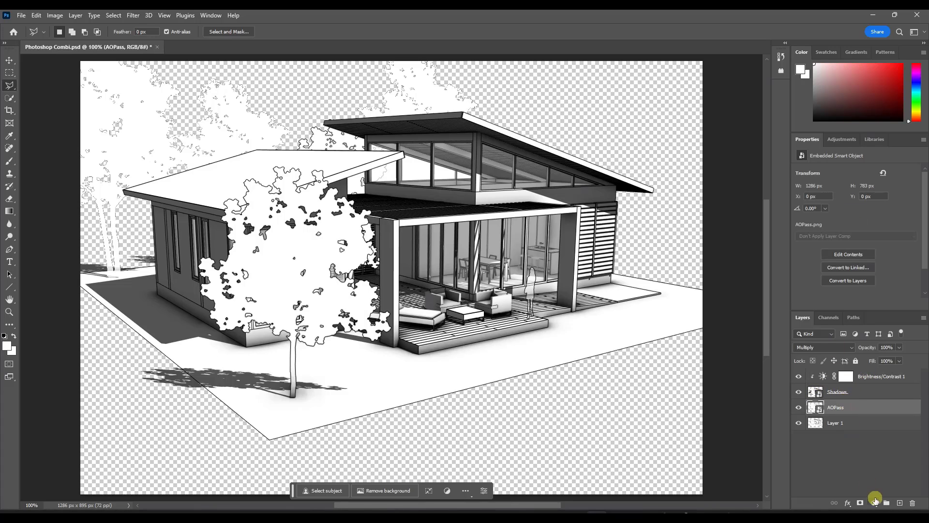
click(875, 504)
click(876, 365)
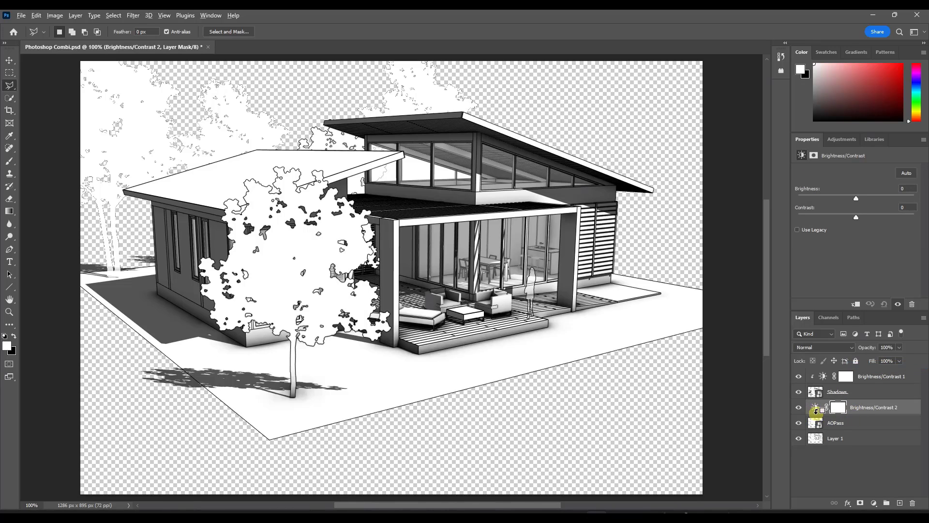
alt+click(816, 410)
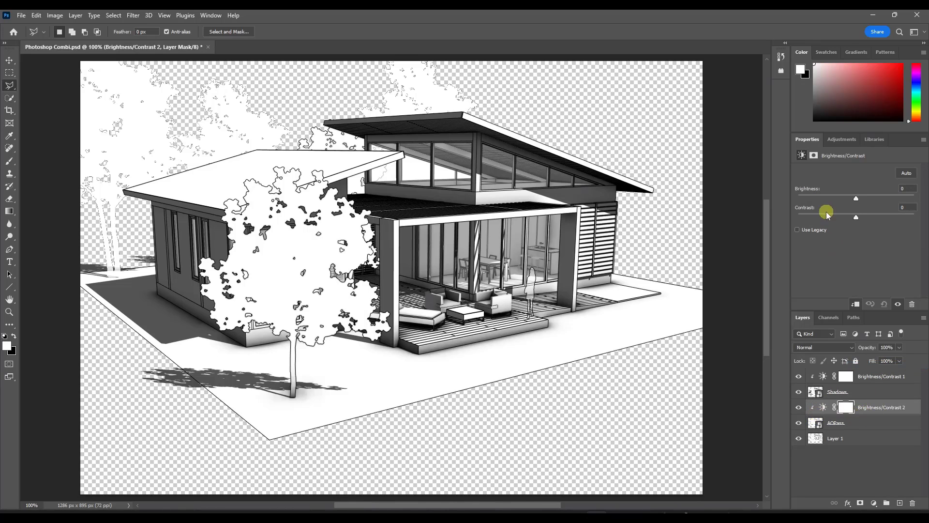
drag(855, 202, 896, 222)
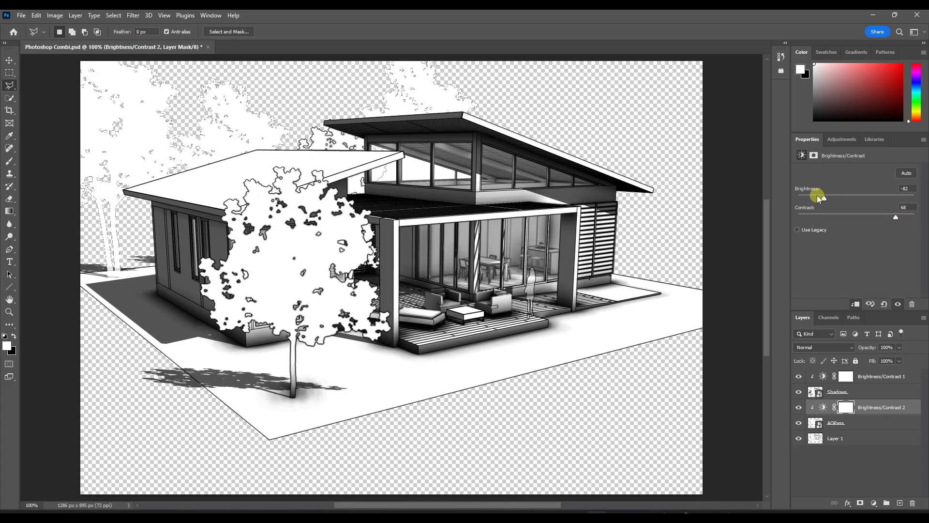
mouse_move(826, 202)
mouse_down()
mouse_move(864, 198)
mouse_move(835, 201)
mouse_up()
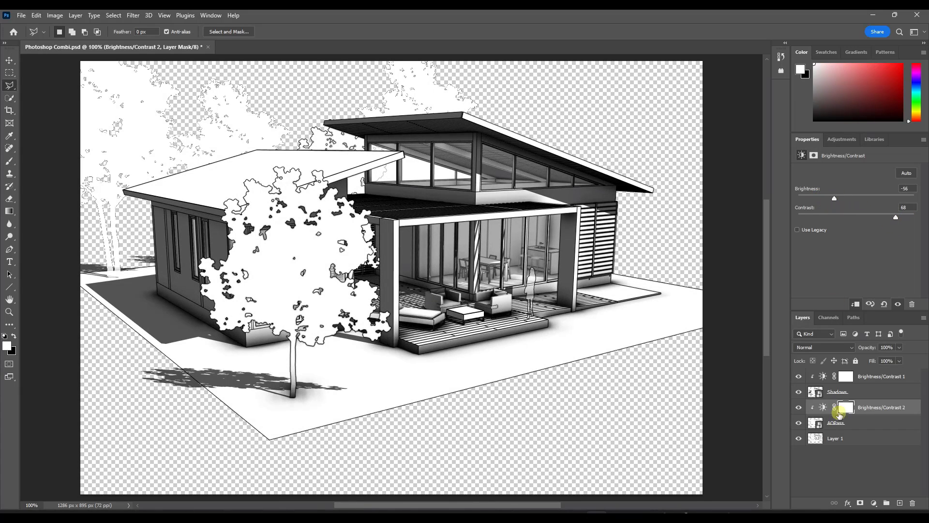
Set the brightness of the adjustment clipped to the Shadows layer to 10
click(836, 393)
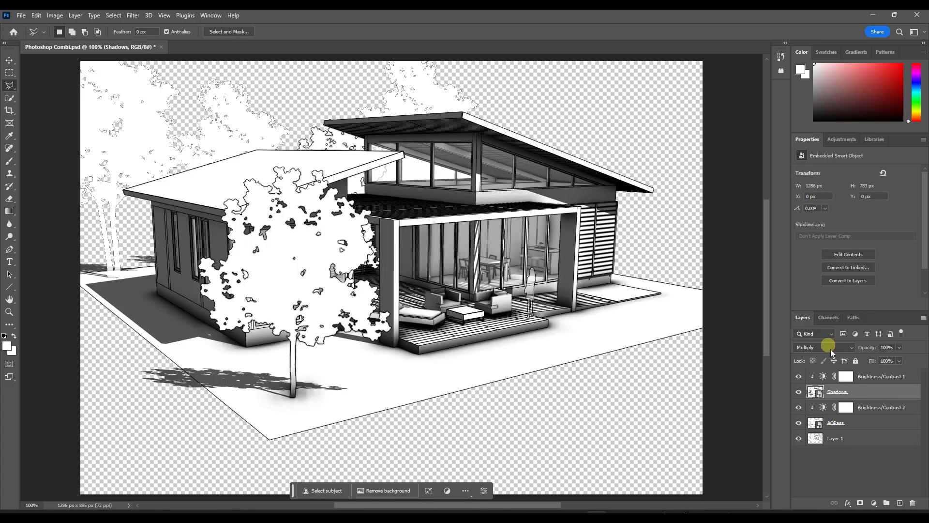
click(866, 377)
mouse_move(856, 198)
mouse_down()
mouse_move(880, 197)
mouse_move(835, 199)
mouse_move(877, 199)
mouse_move(859, 202)
mouse_up()
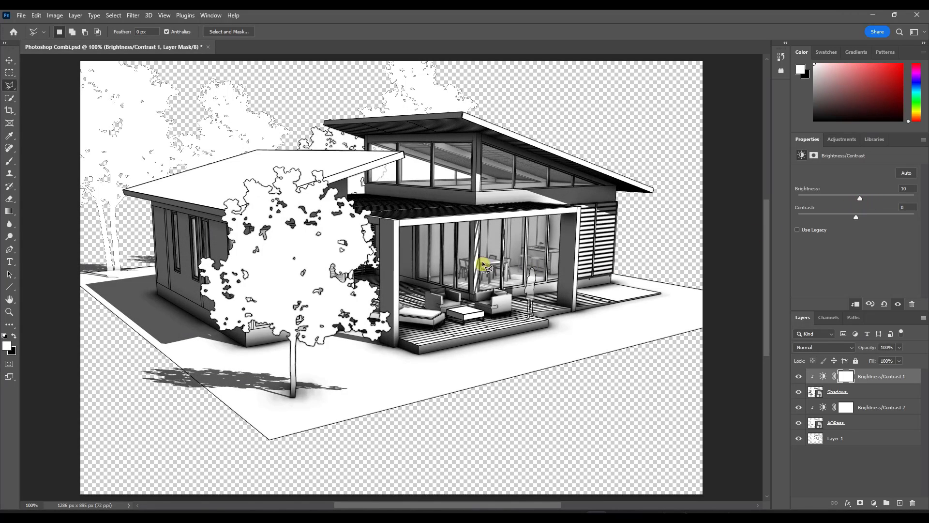